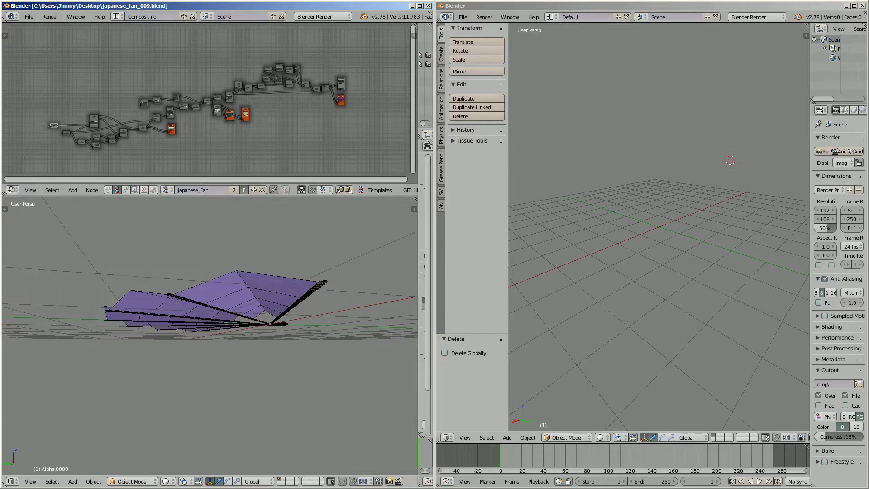
Examine the finished Japanese fan's ribs and folded sheet, and inspect the Ring node in its node tree.
middle_drag(135, 298, 319, 398)
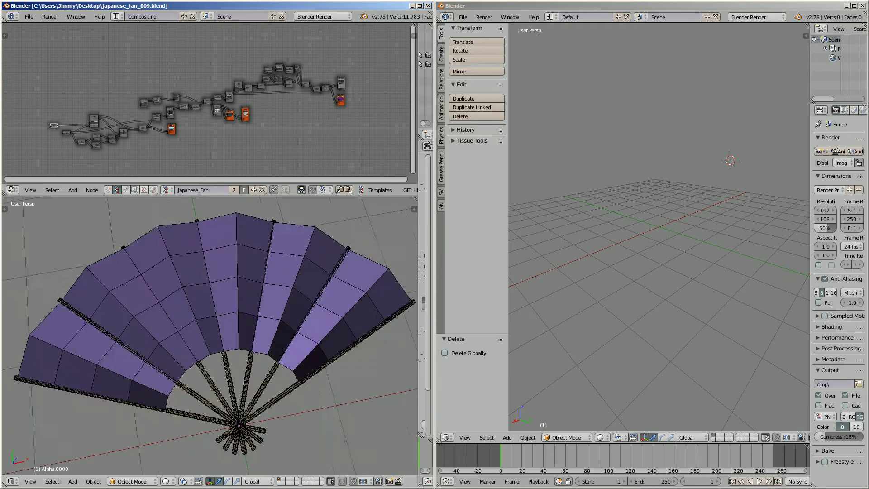
middle_drag(210, 335, 233, 338)
scroll(233, 339, up, 3)
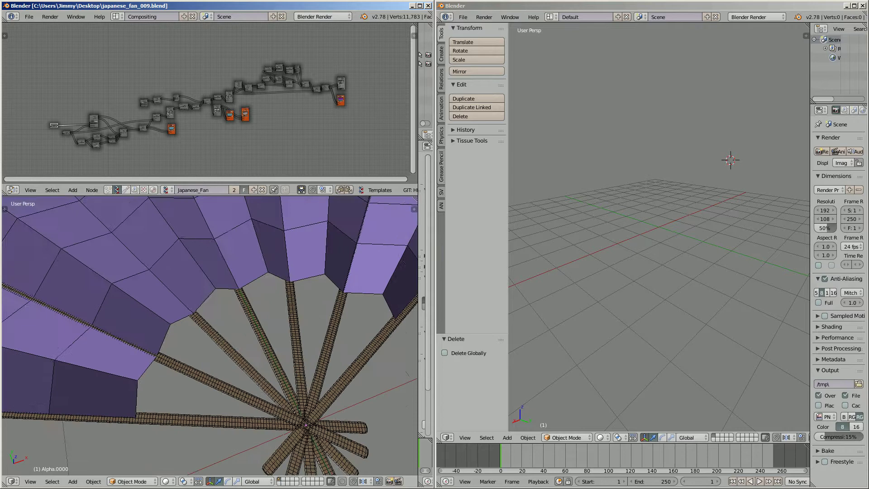
right_click(243, 339)
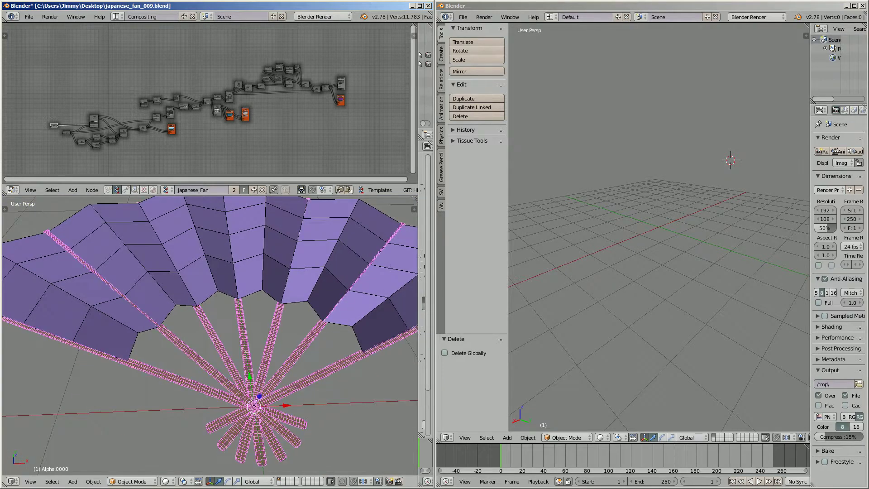
middle_drag(243, 339, 251, 340)
scroll(252, 340, down, 1)
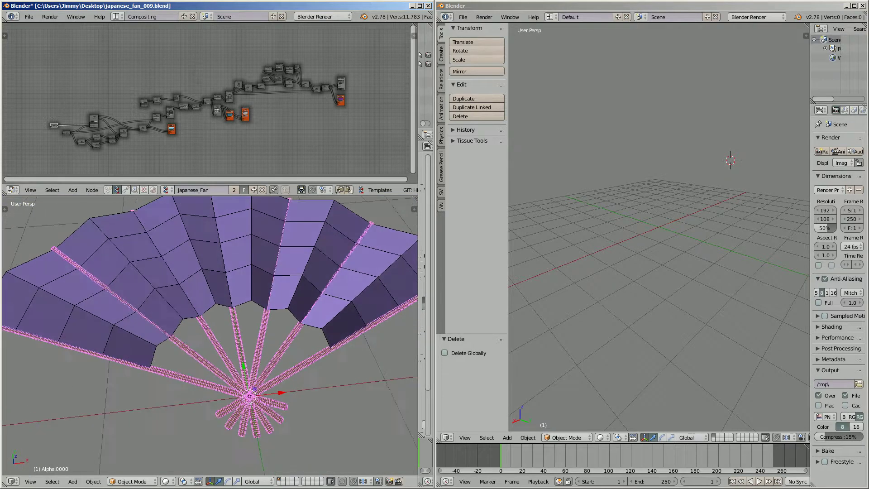
right_click(251, 281)
scroll(251, 281, down, 3)
scroll(252, 281, up, 1)
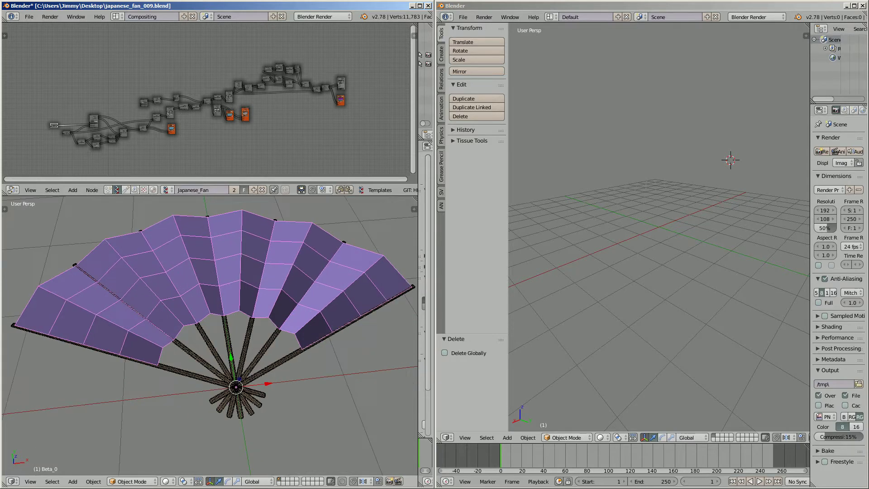
middle_drag(251, 280, 257, 288)
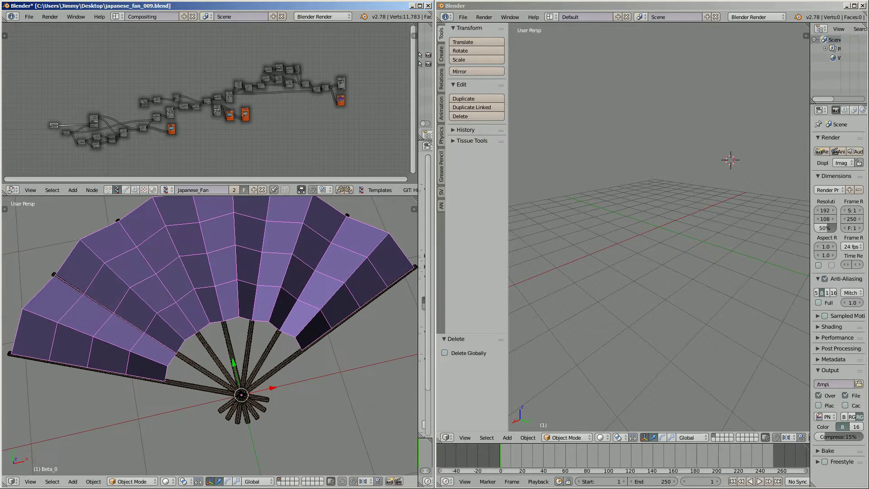
scroll(205, 102, up, 2)
scroll(226, 102, up, 5)
middle_drag(145, 75, 251, 81)
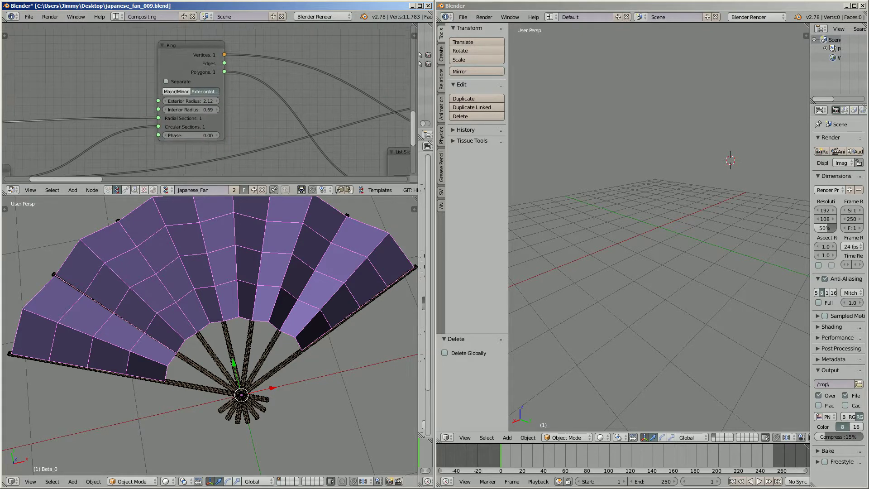
Switch the empty scene to the Compositing layout, with a Sverchok node editor above a widened 3D view.
click(619, 153)
click(551, 17)
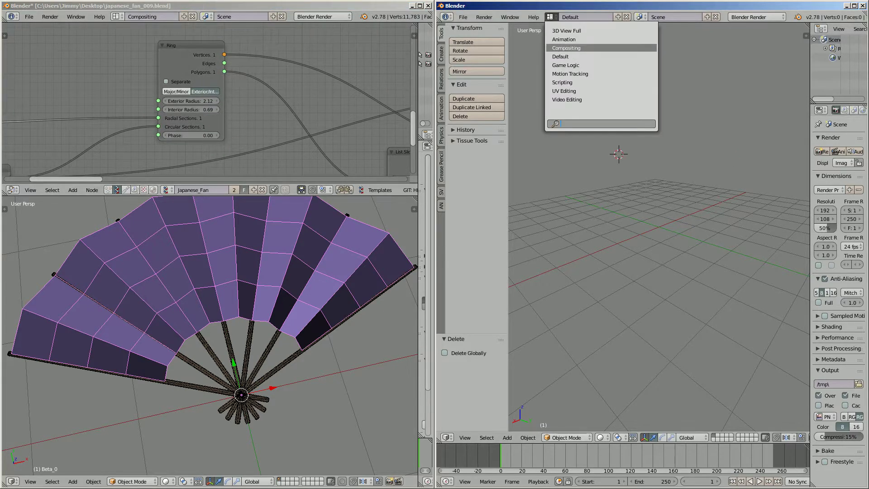
click(568, 48)
middle_drag(208, 344, 210, 332)
drag(614, 472, 584, 456)
click(551, 290)
scroll(602, 362, down, 2)
middle_drag(602, 362, 605, 401)
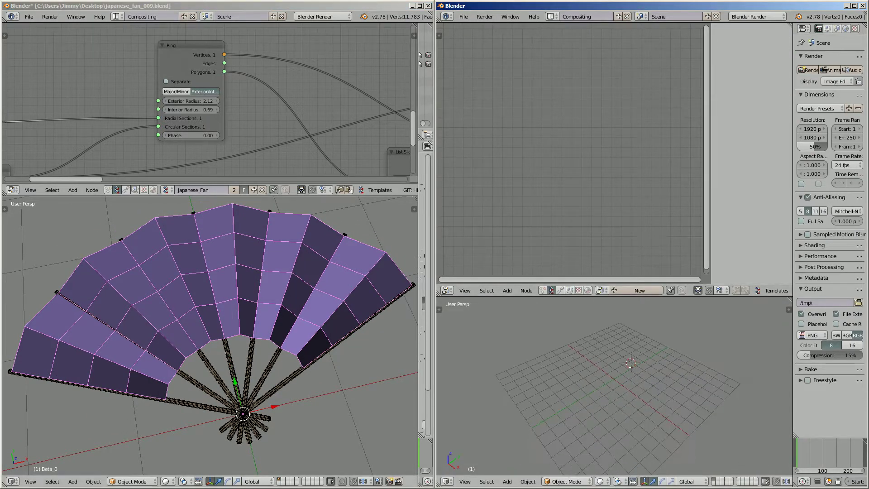
Create a new Sverchok node tree in the empty scene and add a Cylinder node.
middle_drag(209, 337, 216, 334)
middle_drag(603, 389, 600, 335)
scroll(605, 384, down, 1)
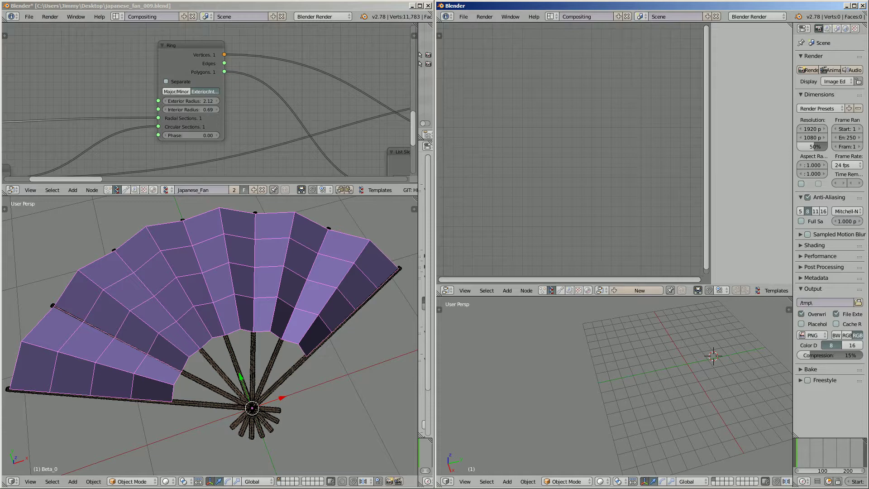
middle_drag(599, 335, 582, 325)
middle_drag(581, 154, 604, 178)
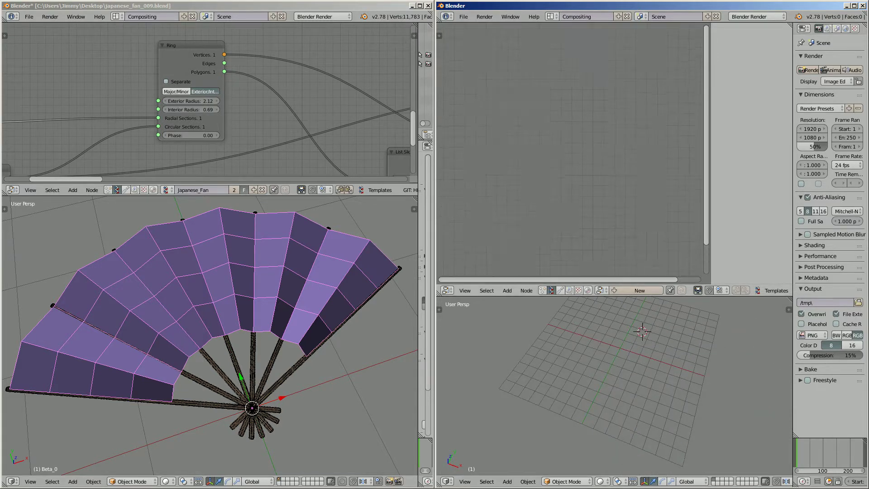
click(639, 291)
key(shift+a)
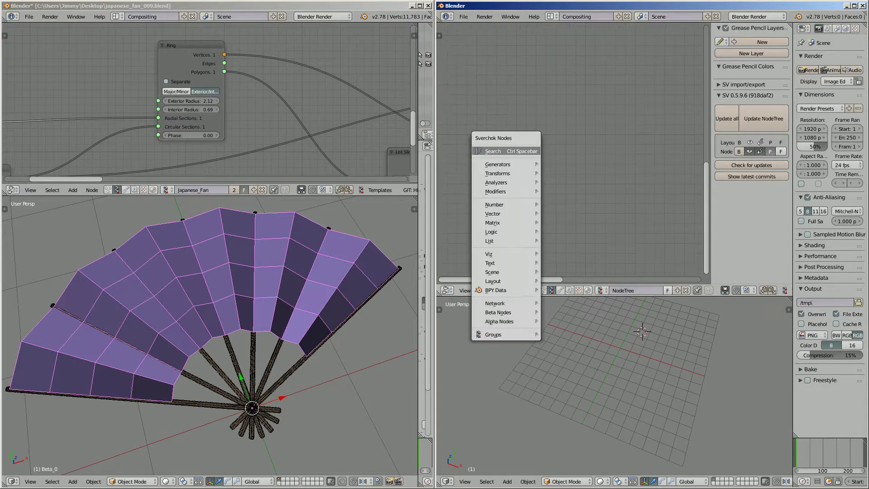
click(532, 150)
text(cyli)
key(Return)
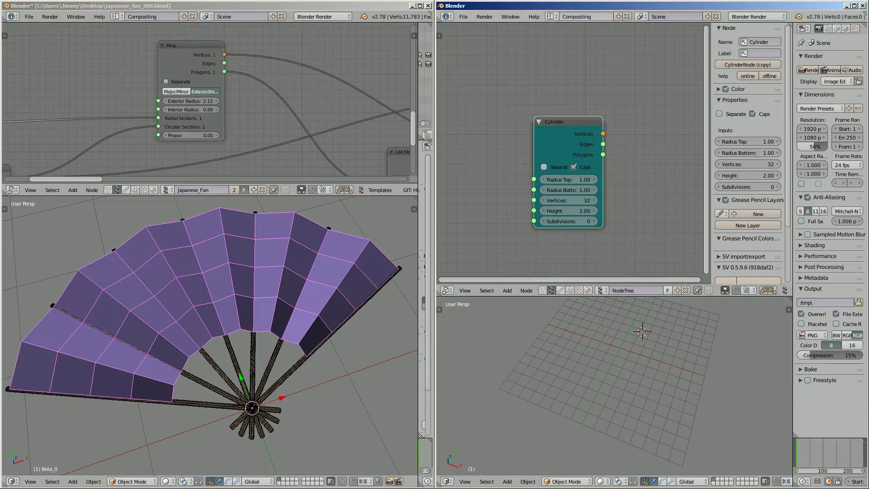
Maximize the empty scene's window and add a Viewer Draw node beside the Cylinder node.
double_click(583, 6)
scroll(327, 167, up, 1)
middle_drag(328, 167, 295, 147)
middle_drag(418, 127, 390, 122)
key(shift+a)
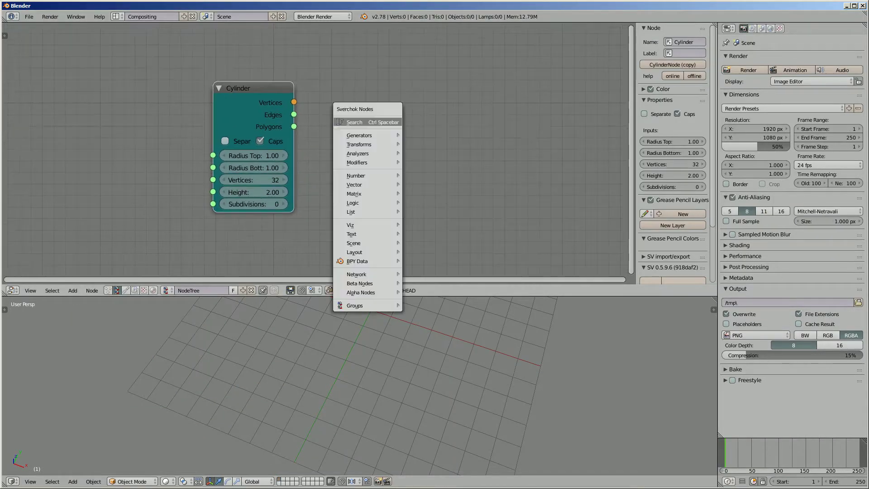
click(390, 122)
text(view)
key(Return)
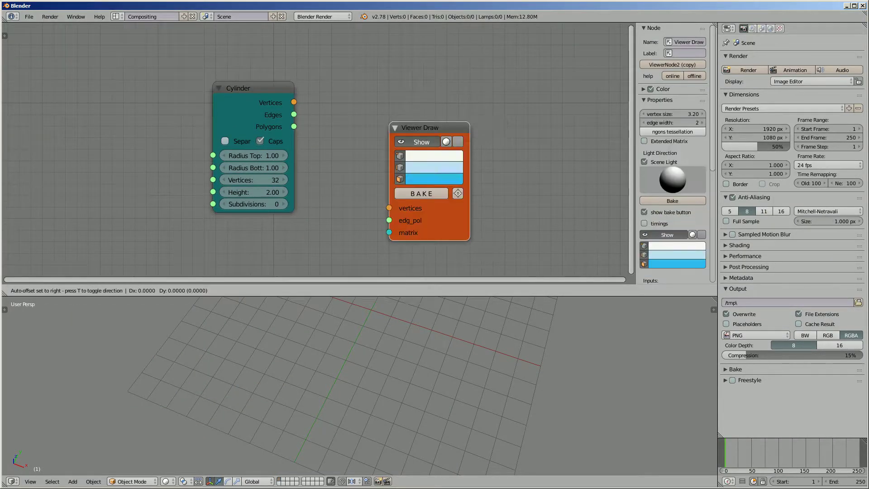
click(412, 113)
Move the Cylinder node away from Viewer Draw and link its Vertices and Polygons to the vertices and edg_pol inputs.
mouse_move(254, 89)
mouse_down()
mouse_move(183, 99)
mouse_move(411, 198)
mouse_move(267, 160)
mouse_move(223, 136)
mouse_up()
scroll(359, 361, up, 2)
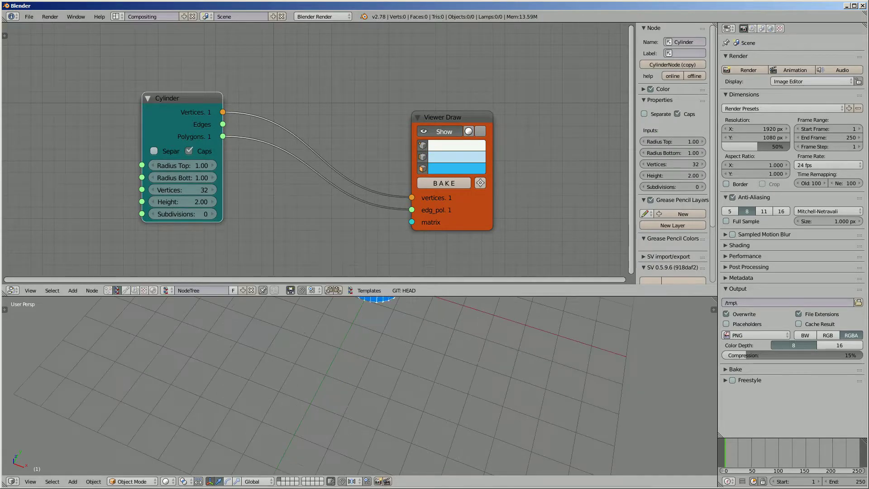
shift+middle_drag(359, 344, 363, 407)
scroll(348, 414, up, 1)
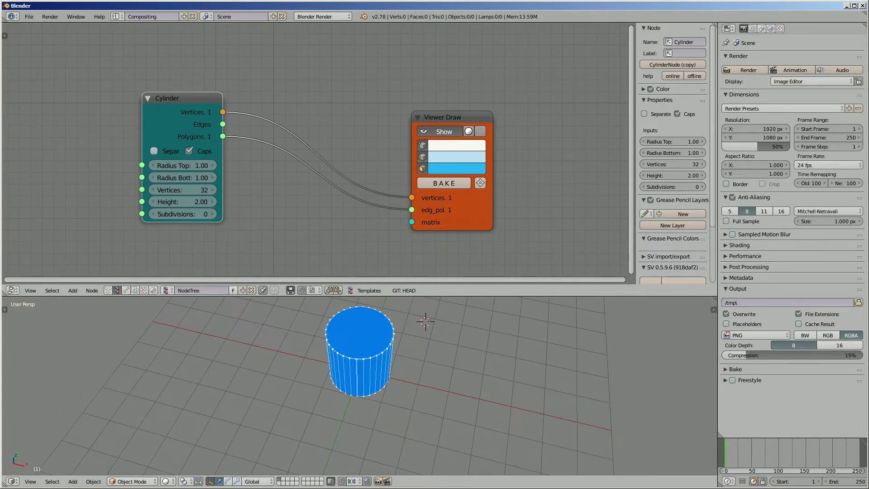
Set the Cylinder node's top radius to 1.21 and bottom radius to 4.54.
mouse_move(190, 165)
mouse_down()
mouse_move(172, 165)
mouse_move(214, 177)
mouse_move(192, 165)
mouse_move(202, 165)
mouse_up()
middle_drag(290, 385, 324, 362)
mouse_move(181, 177)
mouse_down()
mouse_move(206, 177)
mouse_move(184, 165)
mouse_move(192, 165)
mouse_up()
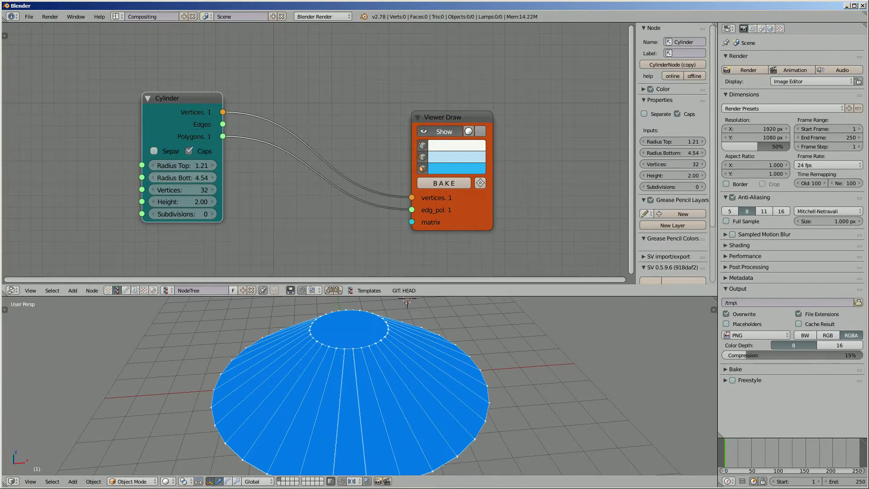
Flatten the cylinder into an open ring by setting its height to 0 and turning off its caps.
drag(181, 202, 165, 201)
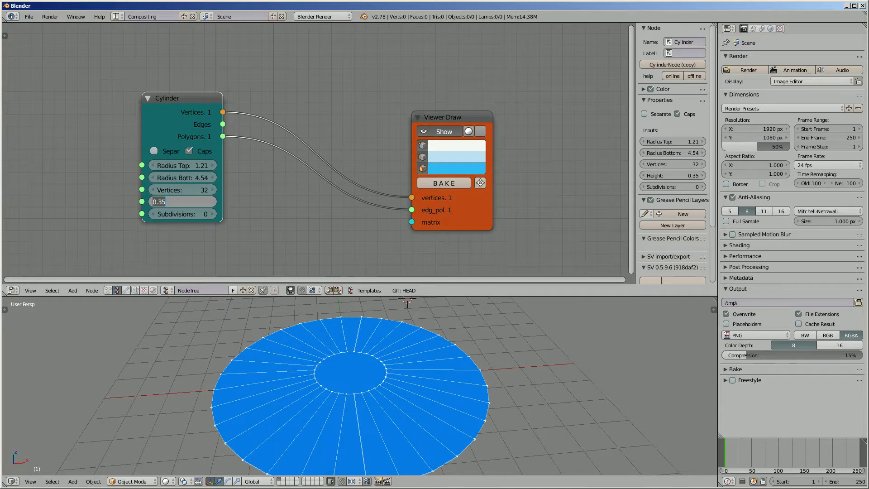
text(0)
key(Return)
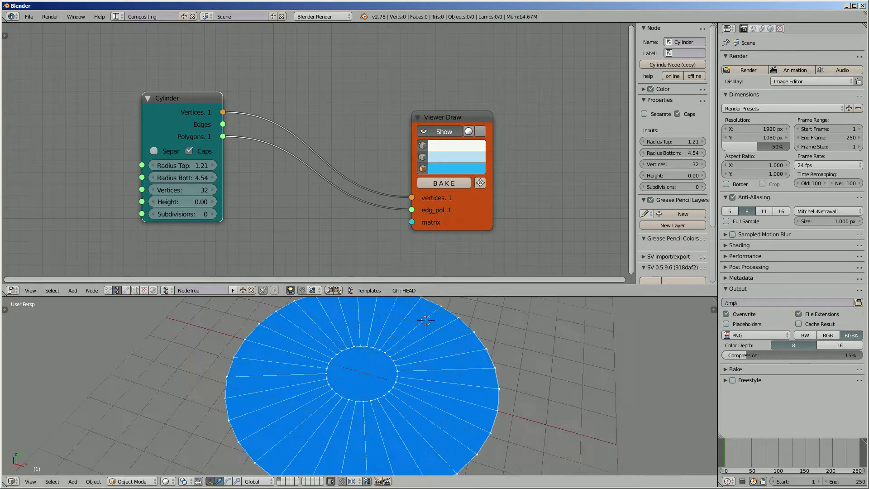
click(189, 150)
middle_drag(344, 366, 379, 391)
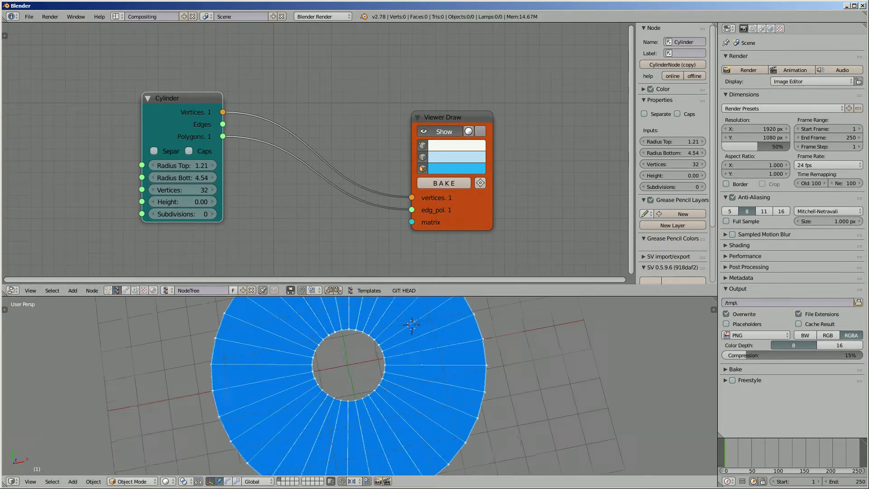
Set the Cylinder node's vertex count to 24.
scroll(360, 385, down, 4)
scroll(272, 181, up, 1)
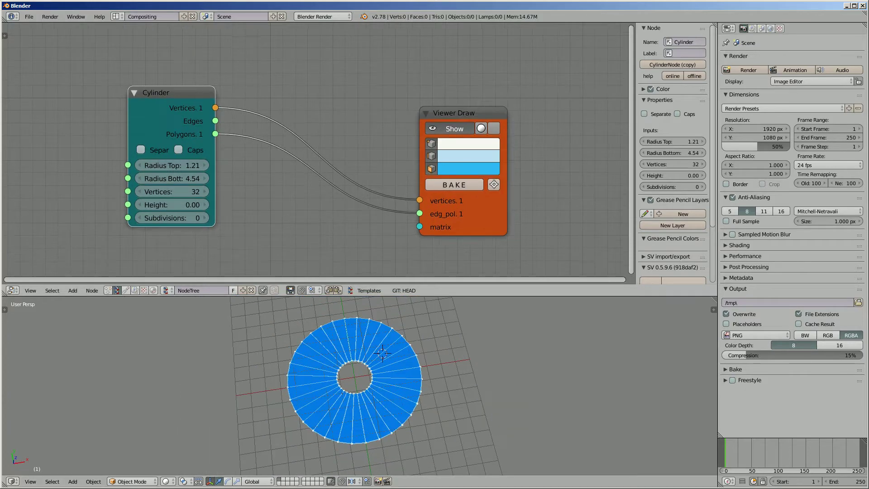
middle_drag(271, 181, 271, 168)
scroll(271, 168, up, 1)
click(160, 183)
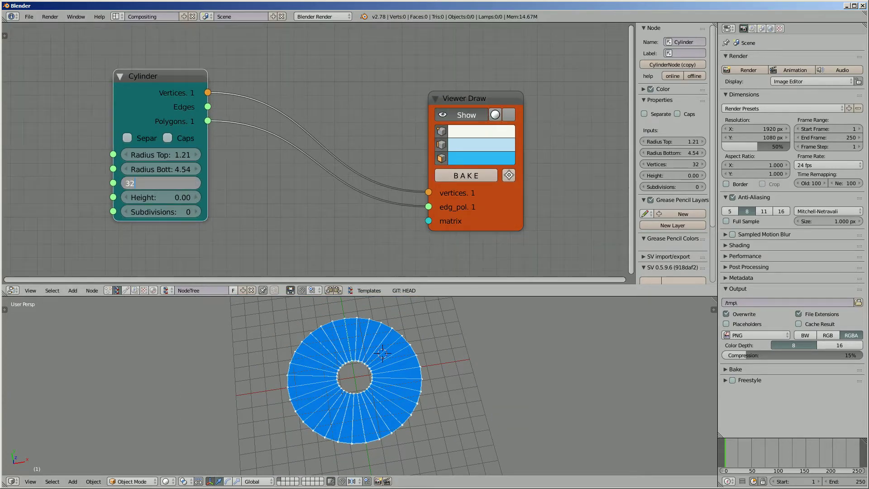
text(23)
key(Return)
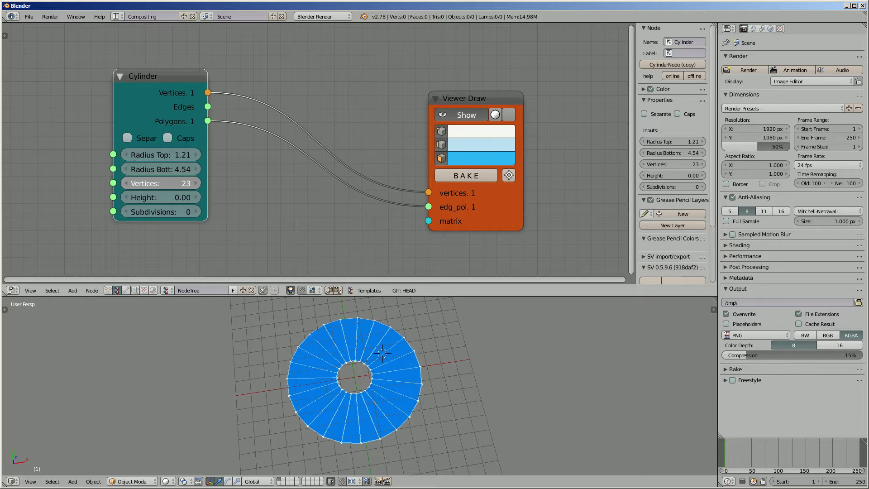
click(196, 183)
Sketch the zigzag fan folds and outer arc freehand over the lower half of the ring.
middle_drag(316, 371, 407, 373)
scroll(403, 380, up, 4)
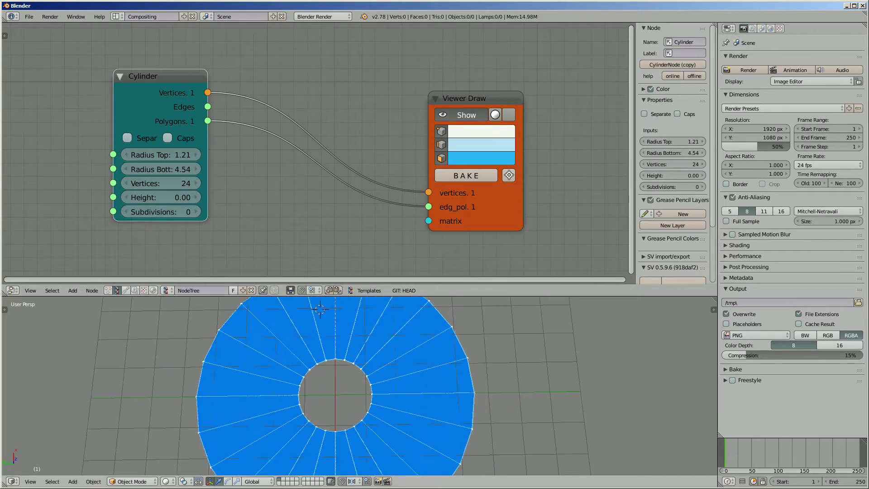
scroll(338, 389, down, 1)
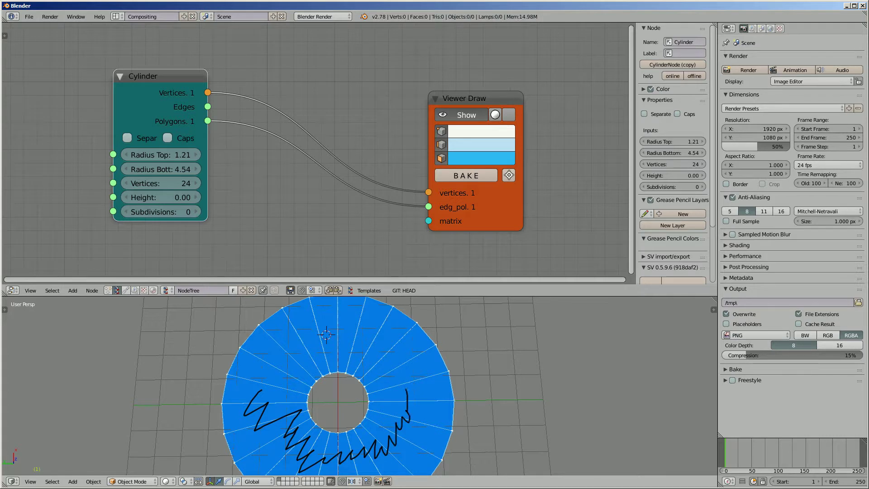
drag(393, 452, 251, 415)
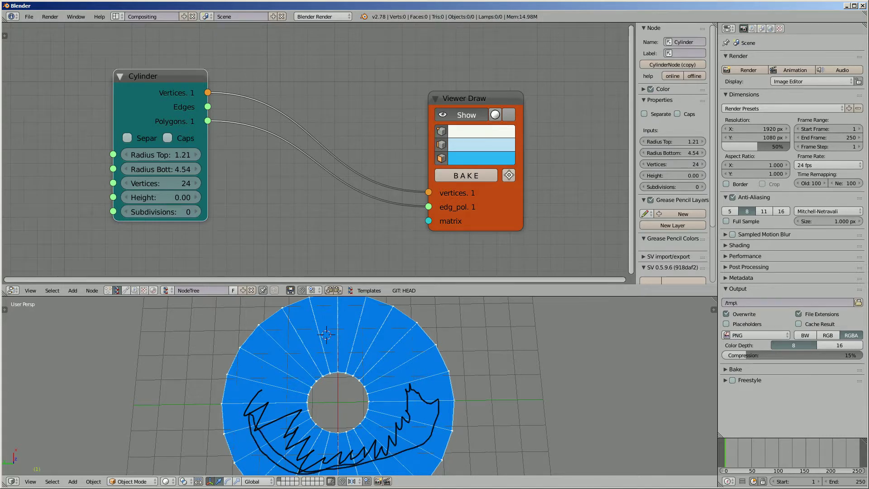
key(Escape)
Insert a List Slice node into the polygons link between the Cylinder and Viewer Draw nodes.
middle_drag(317, 226, 317, 224)
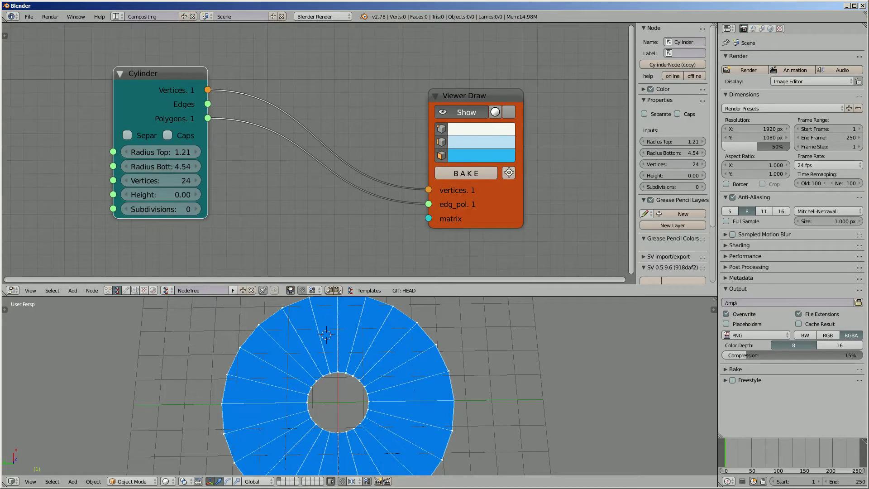
key(shift+a)
click(350, 98)
text(list sl)
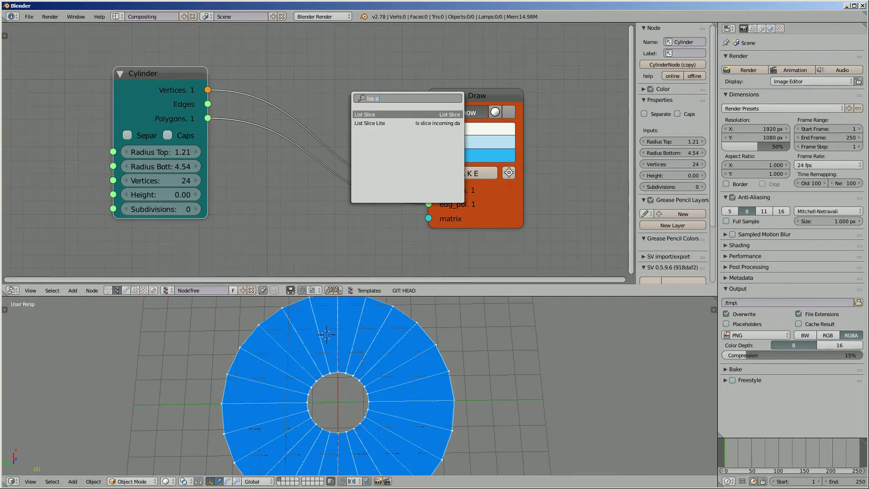
key(Return)
key(Return)
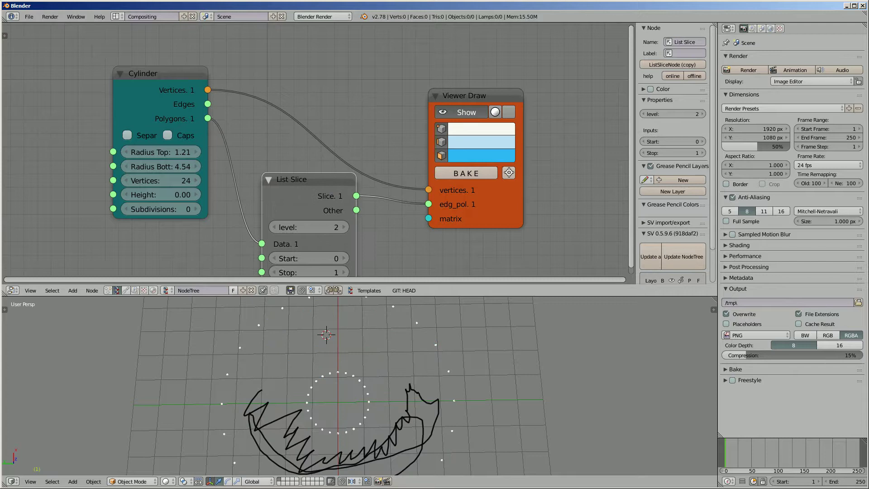
Rearrange the Viewer Draw, List Slice and Cylinder nodes so they are spaced apart with clear links.
drag(471, 96, 471, 70)
drag(313, 179, 323, 171)
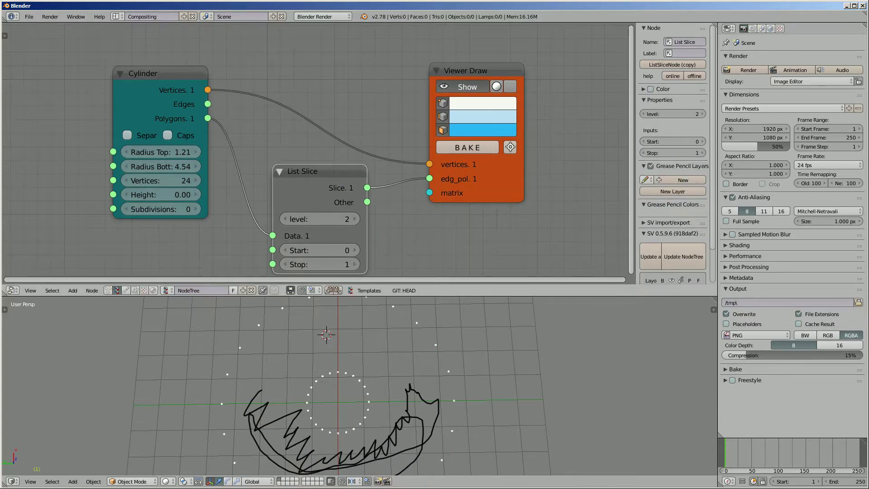
drag(164, 74, 145, 86)
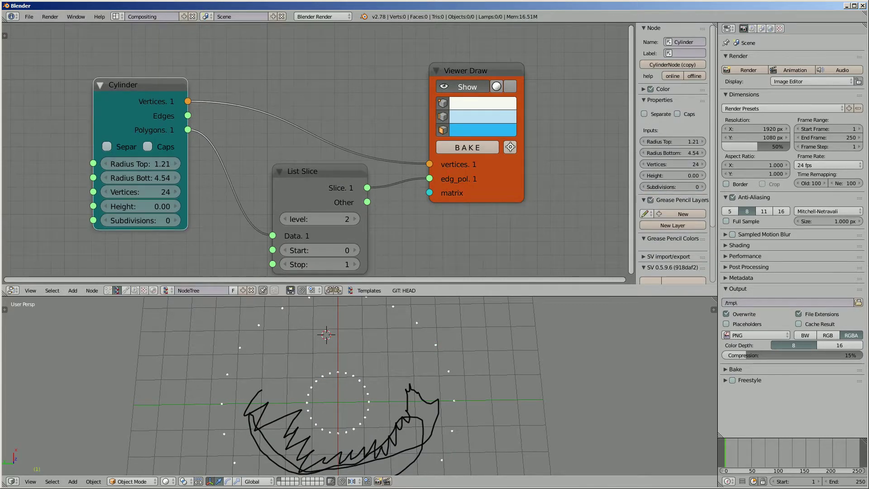
drag(317, 171, 304, 164)
drag(472, 70, 476, 66)
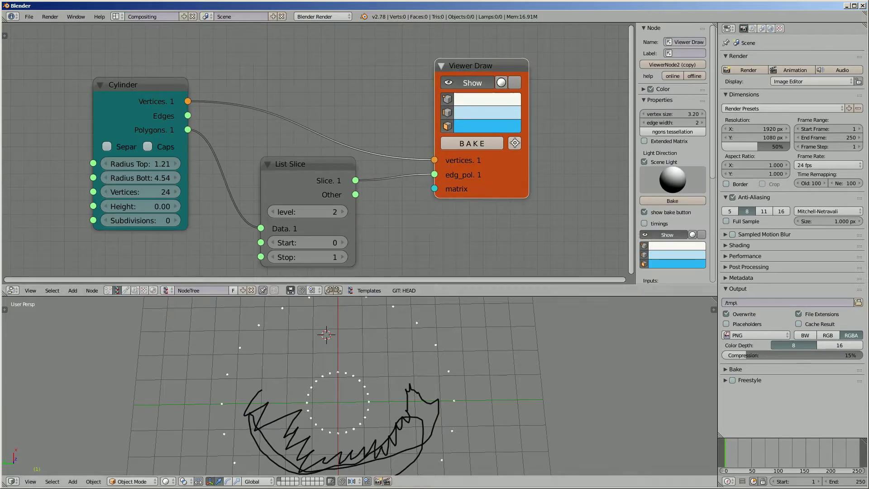
Set the List Slice level to 1 and Stop to 10 to keep only part of the ring's polygons.
drag(308, 257, 322, 257)
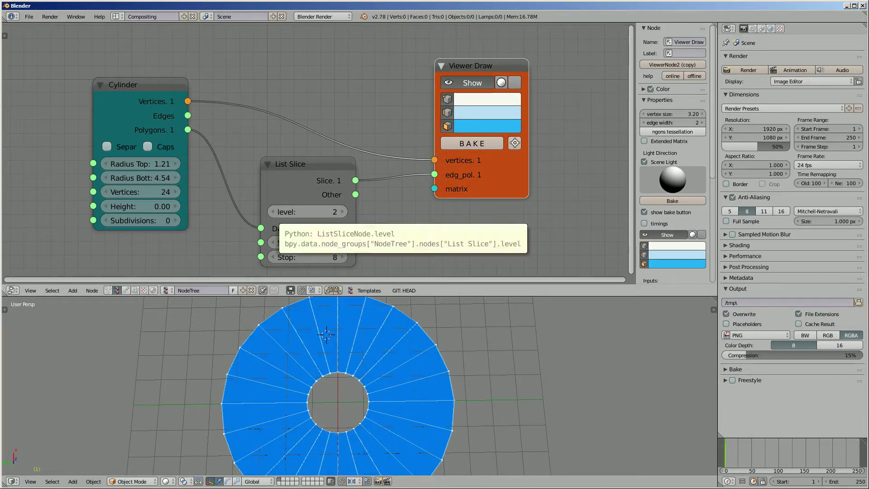
click(273, 212)
mouse_move(308, 257)
mouse_down()
mouse_move(330, 257)
mouse_move(303, 256)
mouse_move(330, 256)
mouse_move(305, 256)
mouse_move(317, 257)
mouse_up()
scroll(360, 385, down, 1)
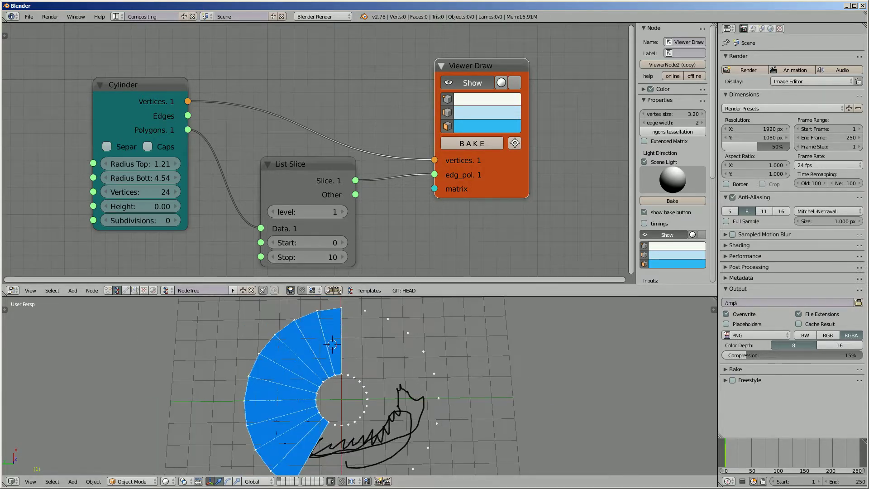
Set the List Slice range of the ring's polygons to Start 1 and Stop 11.
click(342, 257)
click(273, 243)
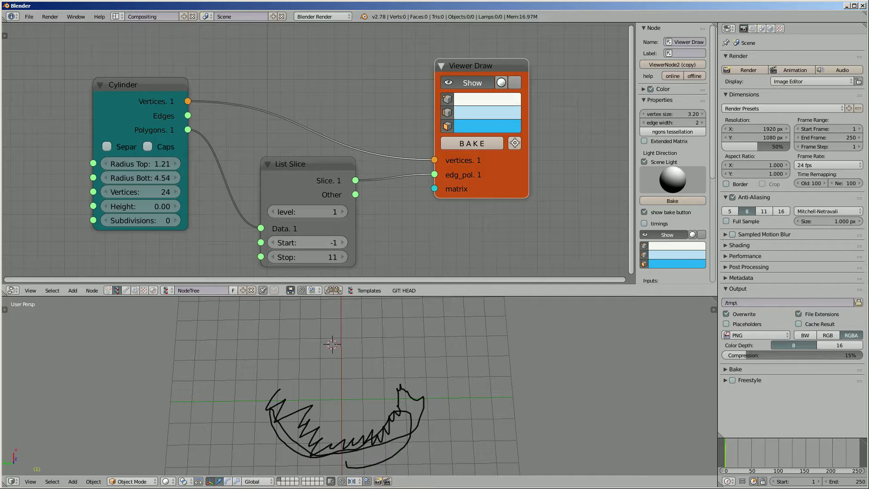
click(343, 242)
click(343, 243)
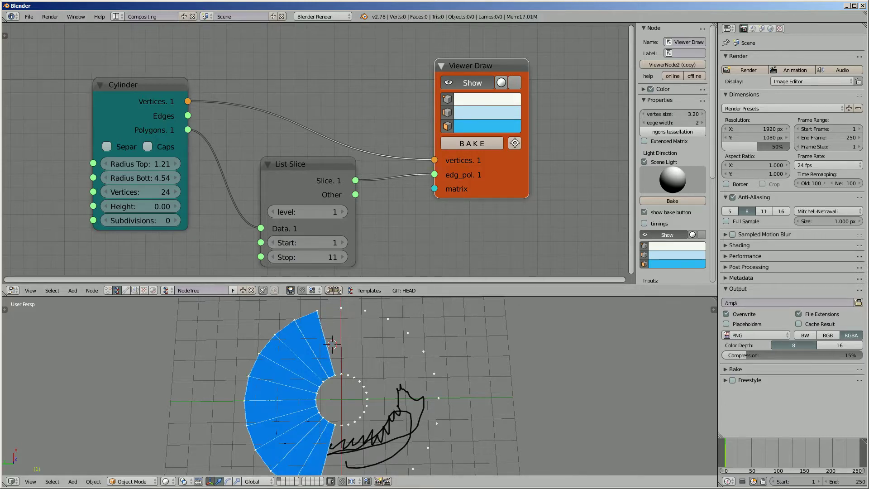
Compare the sliced ring's segments with the alternating folds of the finished fan in japanese_fan_009.blend.
mouse_move(332, 344)
middle_down()
mouse_move(390, 355)
mouse_move(346, 405)
middle_up()
key(alt+Tab)
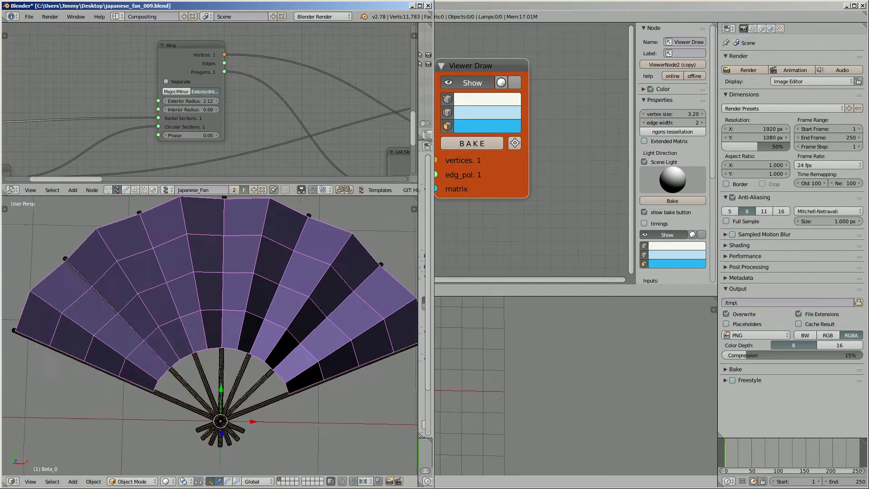
scroll(346, 405, down, 1)
middle_drag(217, 298, 208, 294)
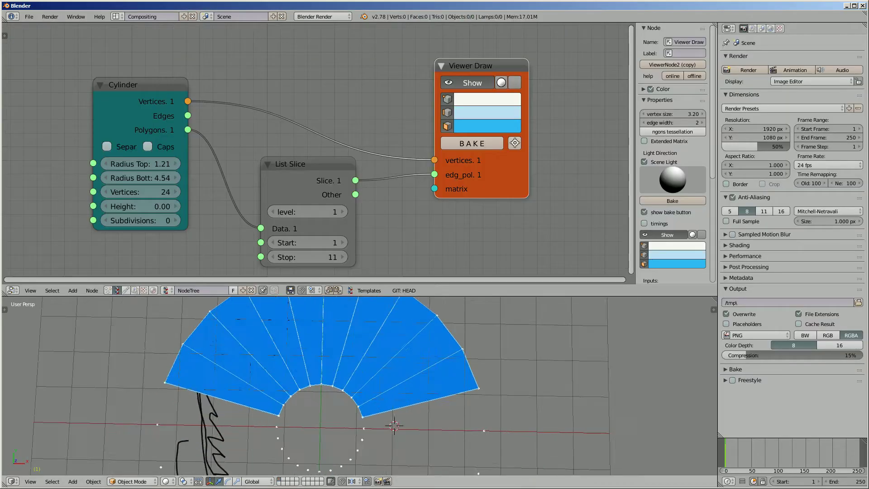
middle_drag(380, 417, 366, 383)
scroll(349, 350, up, 2)
middle_drag(411, 323, 381, 302)
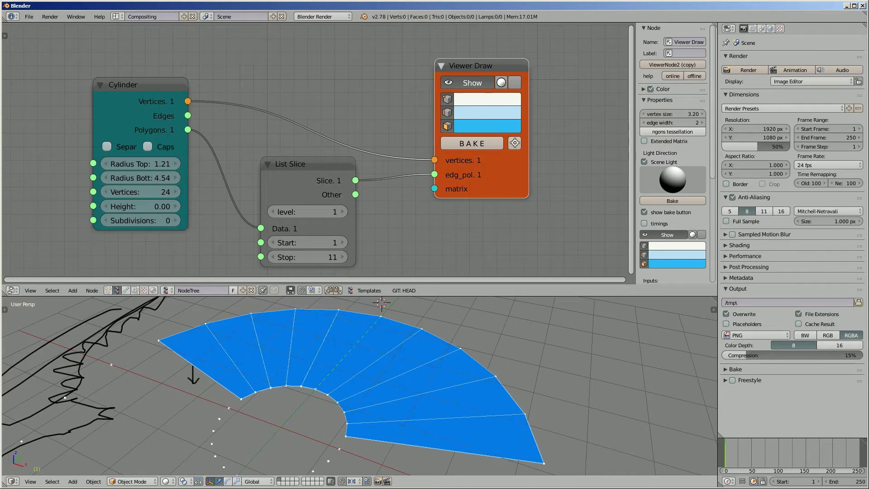
shift+middle_drag(359, 362, 363, 393)
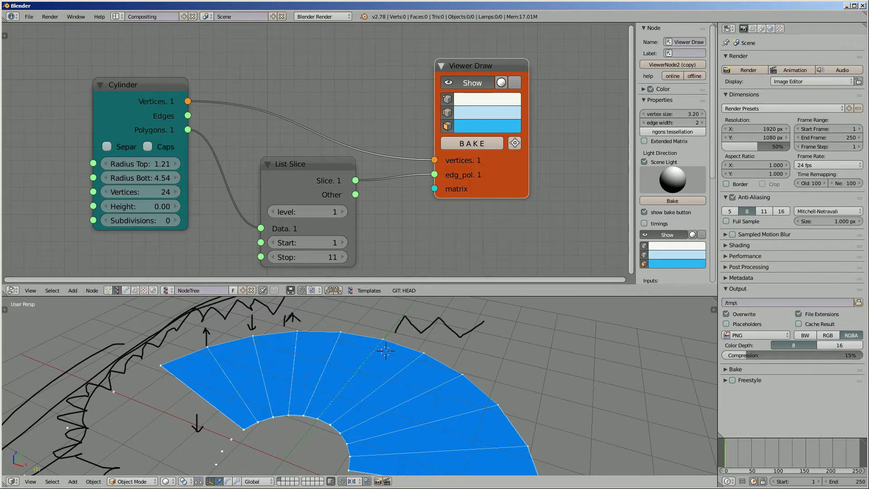
middle_drag(362, 388, 362, 384)
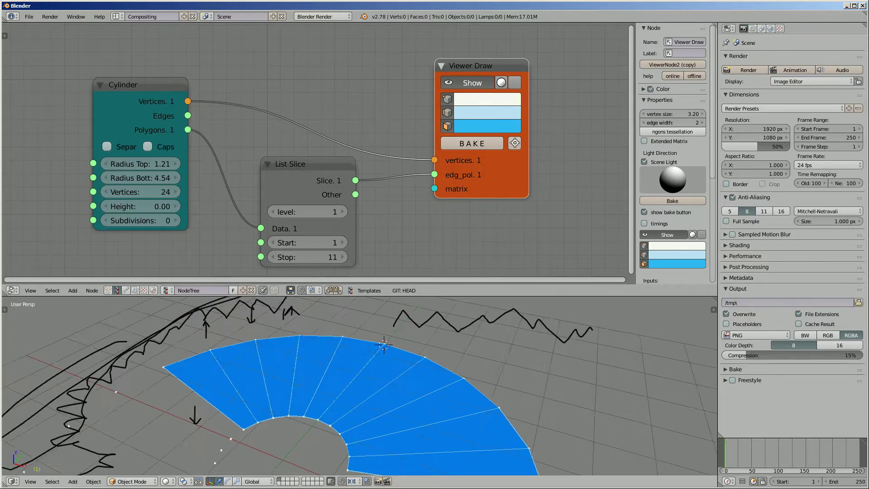
scroll(362, 385, down, 1)
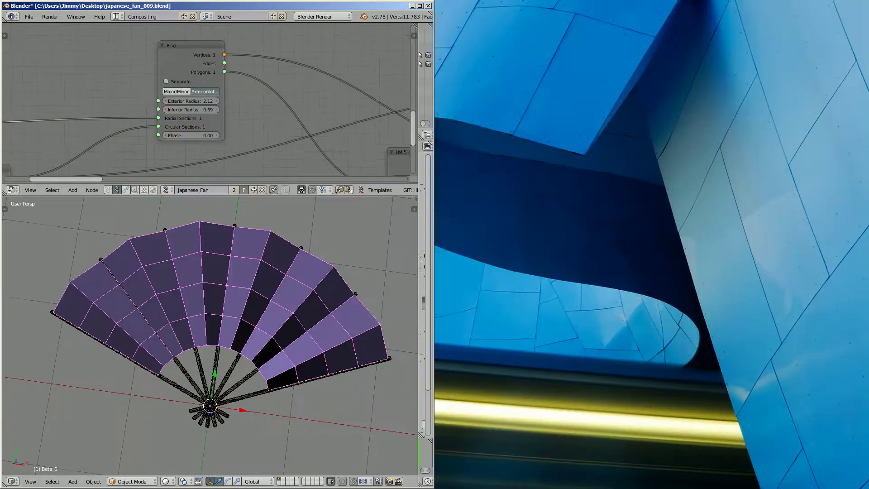
Switch to the japanese_fan_009.blend window, maximize it and enlarge its node editor above the 3D view.
double_click(281, 6)
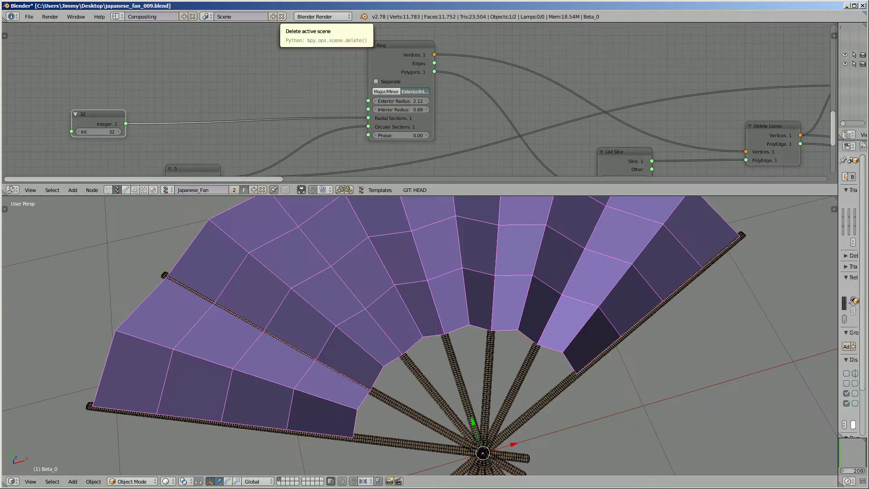
drag(290, 196, 290, 235)
scroll(390, 352, down, 2)
middle_drag(389, 353, 390, 294)
scroll(403, 305, up, 2)
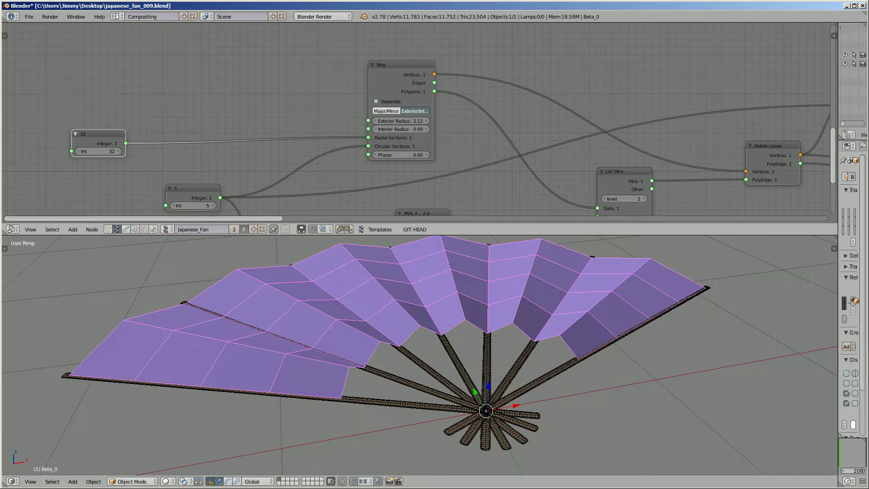
Set the integer that drives the Ring's circular sections to 11.
middle_drag(389, 149, 431, 109)
scroll(406, 135, up, 1)
scroll(426, 312, down, 2)
middle_drag(426, 312, 415, 329)
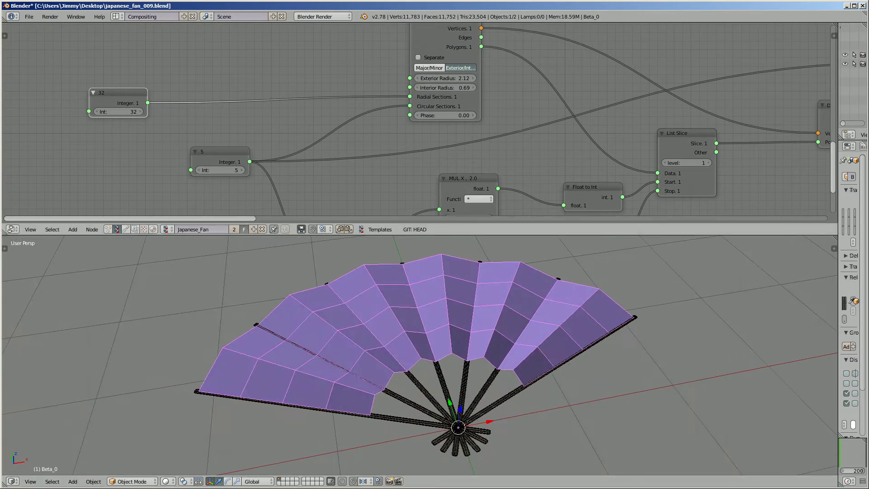
middle_drag(415, 151, 416, 124)
scroll(416, 124, up, 2)
drag(187, 147, 239, 146)
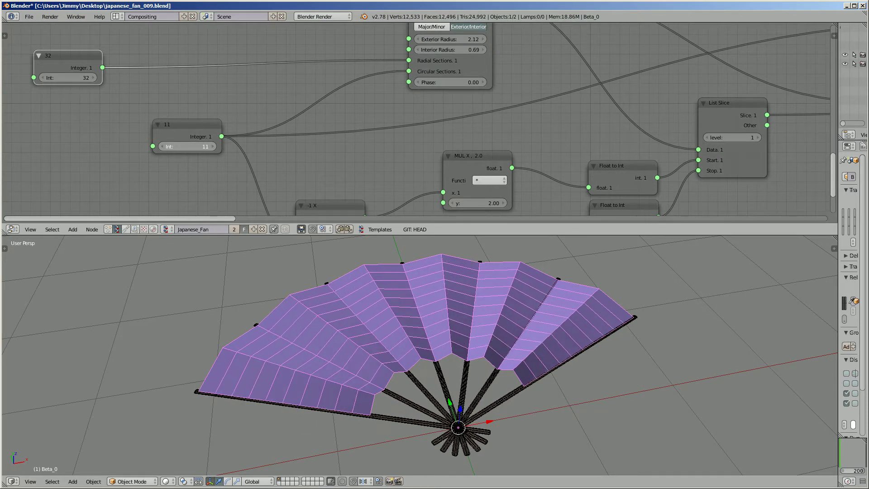
middle_drag(280, 313, 272, 344)
Raise the Ring's radial sections integer to 171 to narrow the fan, and reposition the Ring and integer nodes.
middle_drag(271, 172, 320, 190)
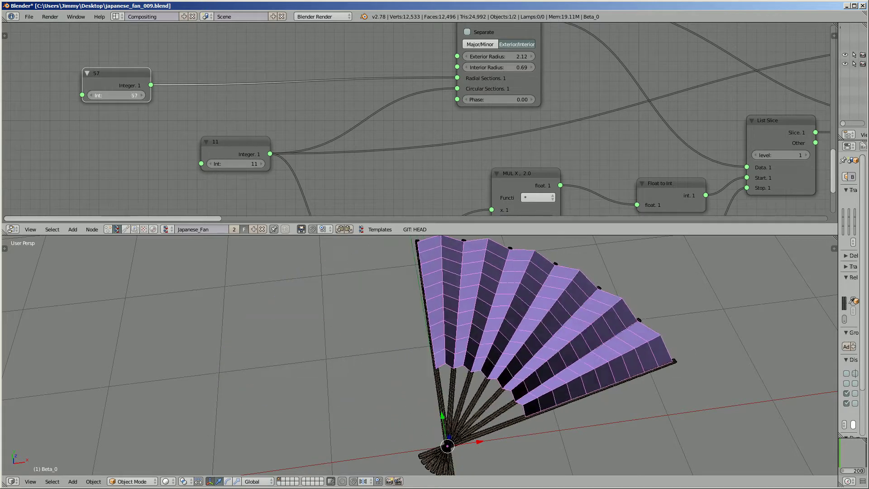
drag(116, 95, 147, 95)
middle_drag(172, 104, 118, 173)
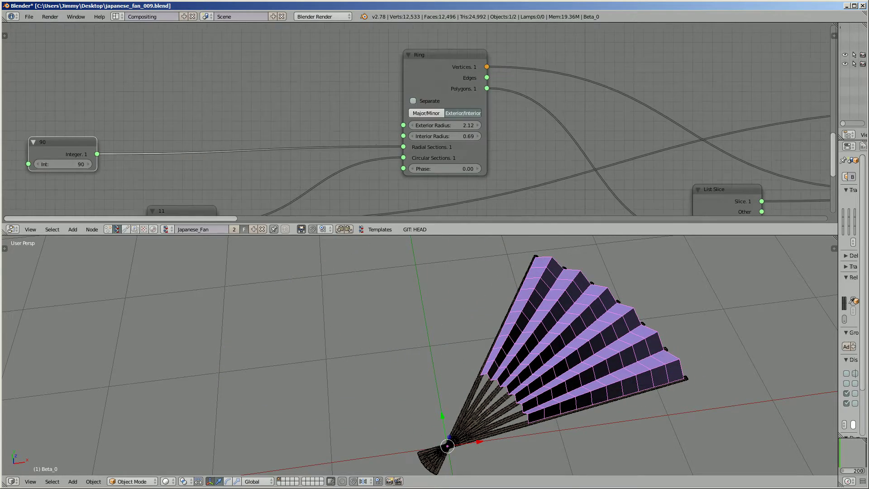
drag(434, 55, 425, 49)
drag(61, 143, 64, 137)
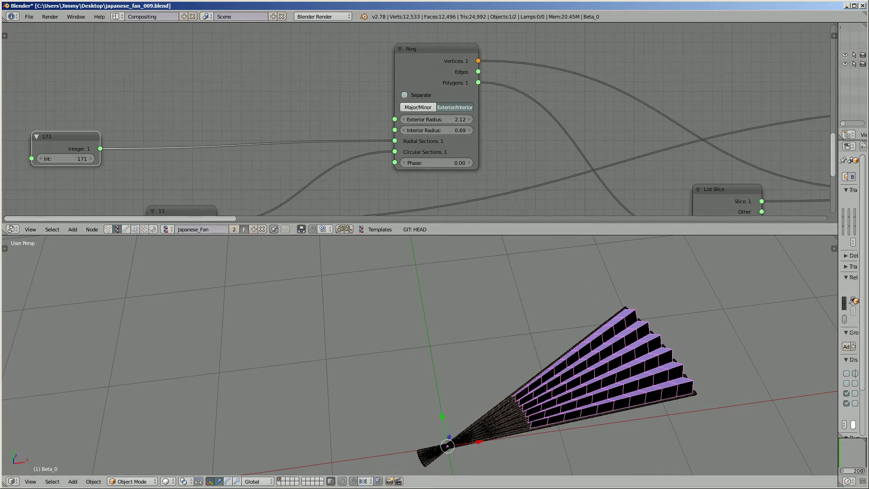
scroll(453, 353, down, 1)
middle_drag(452, 353, 475, 365)
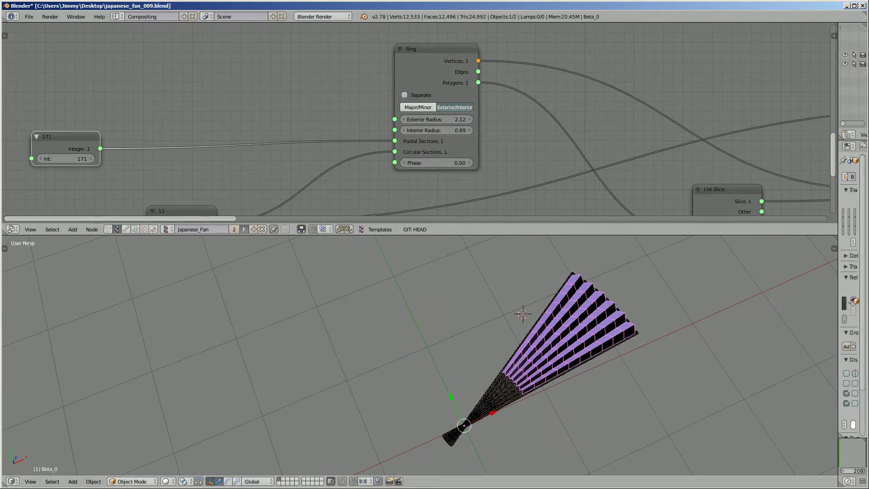
Fold the fan almost shut by raising the radial sections integer to 418.
drag(67, 159, 328, 158)
middle_drag(475, 362, 474, 333)
scroll(475, 333, up, 2)
mouse_move(398, 341)
middle_down()
mouse_move(382, 322)
mouse_move(392, 350)
middle_up()
drag(81, 158, 64, 158)
click(68, 159)
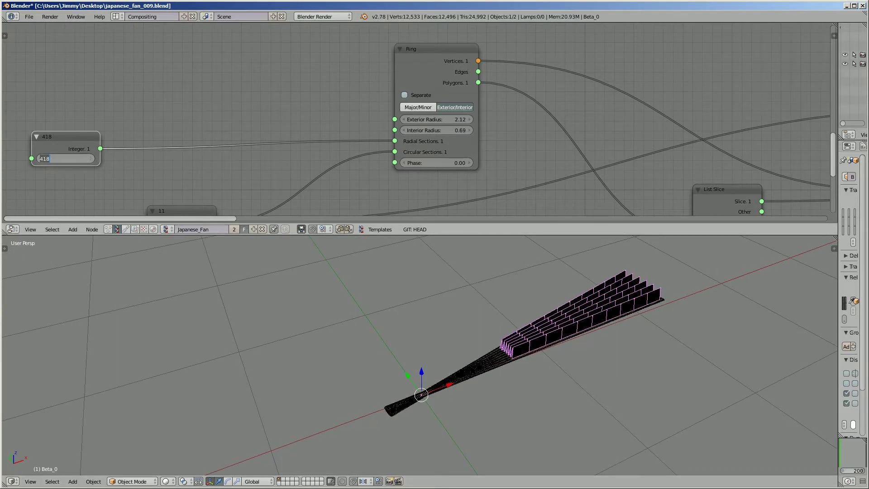
Set the radial sections integer to 32 to spread the fan open.
text(32)
key(Return)
middle_drag(384, 339, 371, 353)
scroll(429, 119, down, 3)
middle_drag(418, 119, 470, 113)
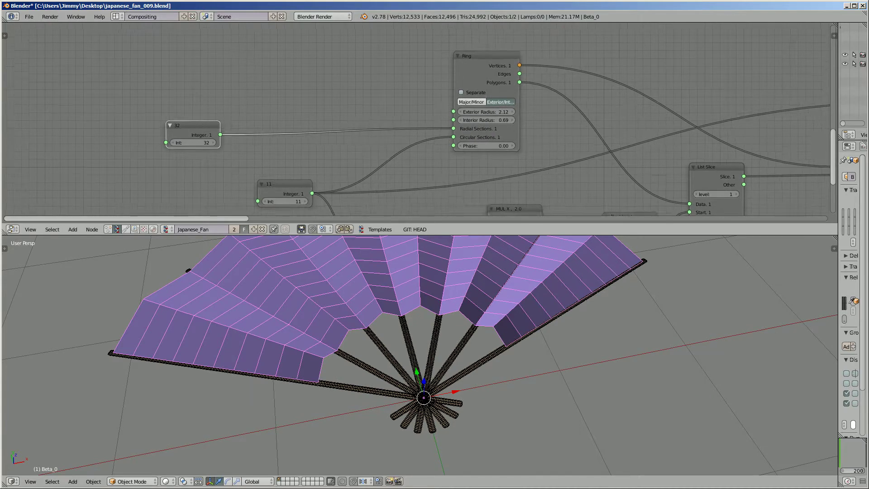
Try higher values for the radial sections integer and for the multiplier that feeds the slice.
scroll(470, 112, up, 1)
drag(174, 145, 229, 145)
middle_drag(174, 145, 129, 60)
scroll(130, 60, down, 1)
middle_drag(438, 216, 384, 181)
drag(390, 184, 471, 184)
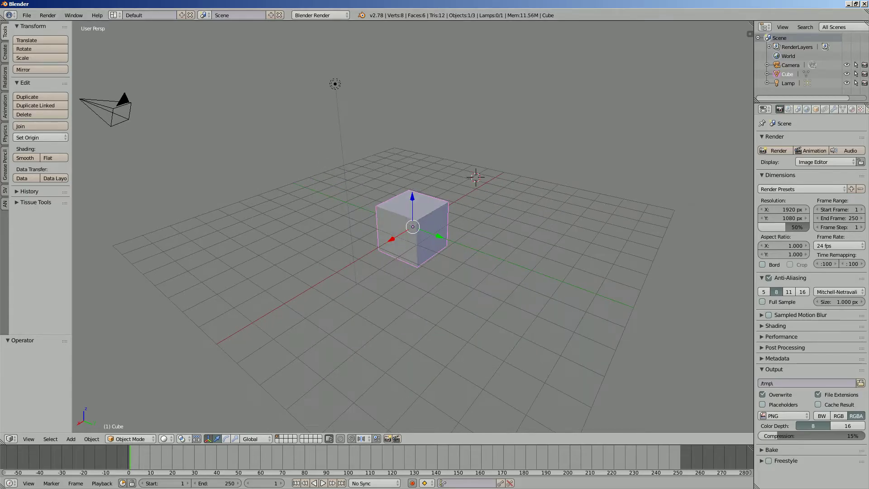
Reopen the recent file japanese_fan_009.blend and enlarge its node editor above the 3D view.
click(26, 16)
mouse_move(49, 44)
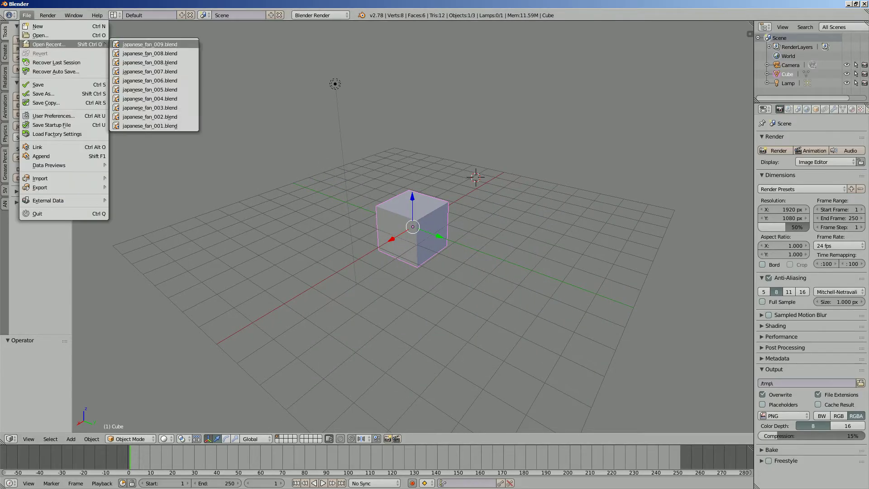
click(145, 44)
middle_drag(362, 317, 341, 317)
scroll(316, 99, up, 2)
middle_drag(317, 99, 396, 102)
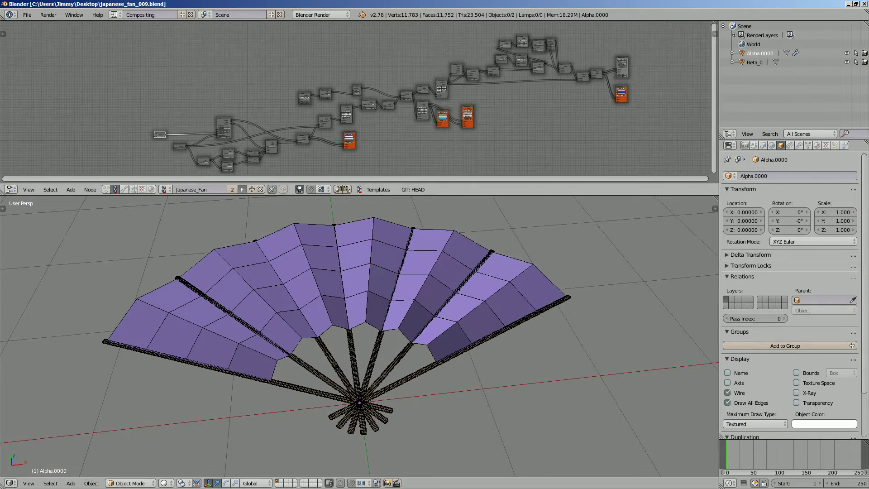
drag(316, 196, 316, 282)
middle_drag(317, 151, 351, 144)
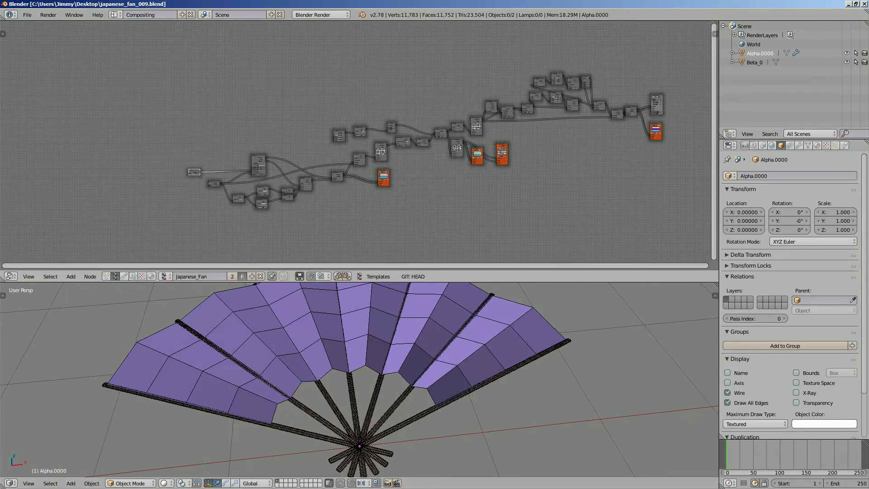
Space apart the -1 X node and the two MUL X nodes that feed the List Slice range.
scroll(350, 144, up, 6)
scroll(180, 257, up, 10)
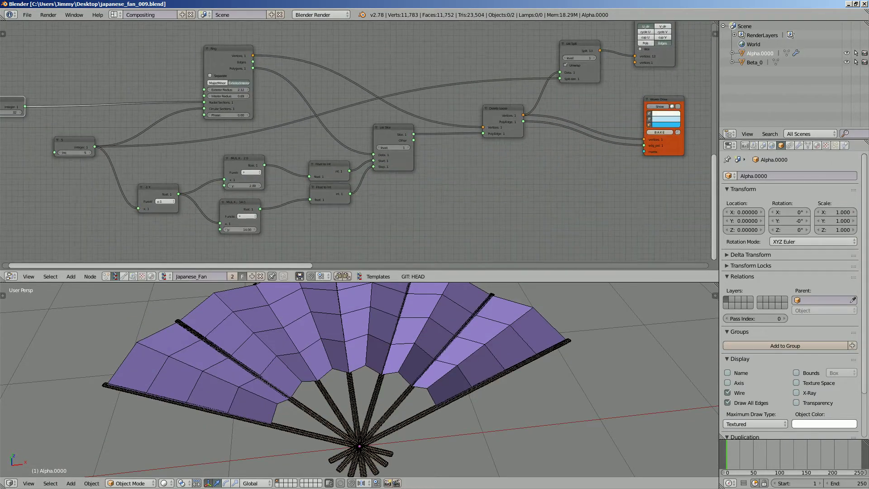
key(a)
middle_drag(244, 207, 316, 199)
scroll(317, 199, up, 3)
drag(299, 211, 301, 221)
click(304, 156)
drag(304, 156, 296, 160)
middle_drag(296, 159, 379, 135)
scroll(379, 135, up, 2)
mouse_move(258, 174)
mouse_down()
mouse_move(251, 180)
mouse_move(255, 173)
mouse_up()
scroll(326, 178, down, 1)
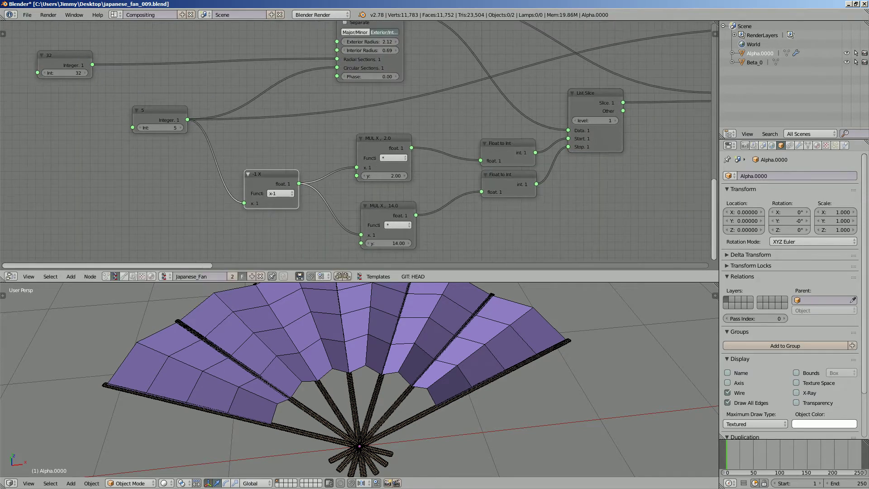
Set the circular sections integer to 9 and separate the two Float to Int nodes.
middle_drag(325, 178, 333, 185)
drag(158, 135, 166, 135)
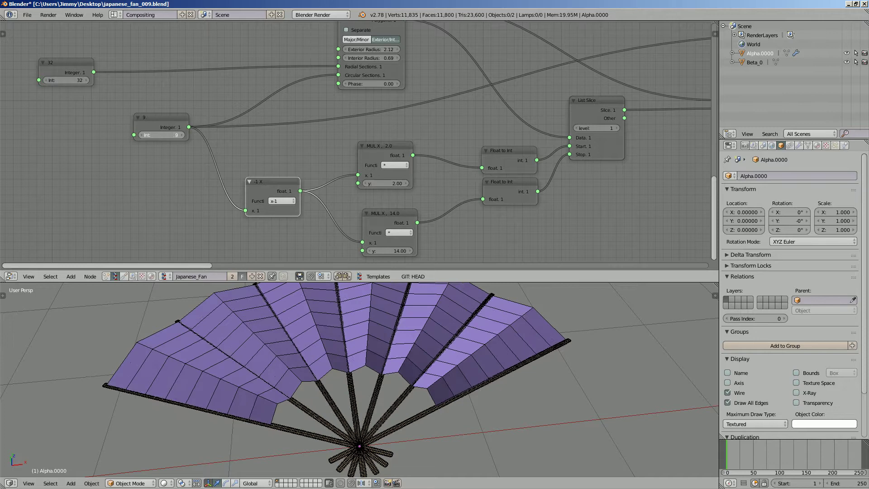
middle_drag(372, 50, 277, 85)
drag(410, 194, 402, 189)
drag(412, 226, 394, 236)
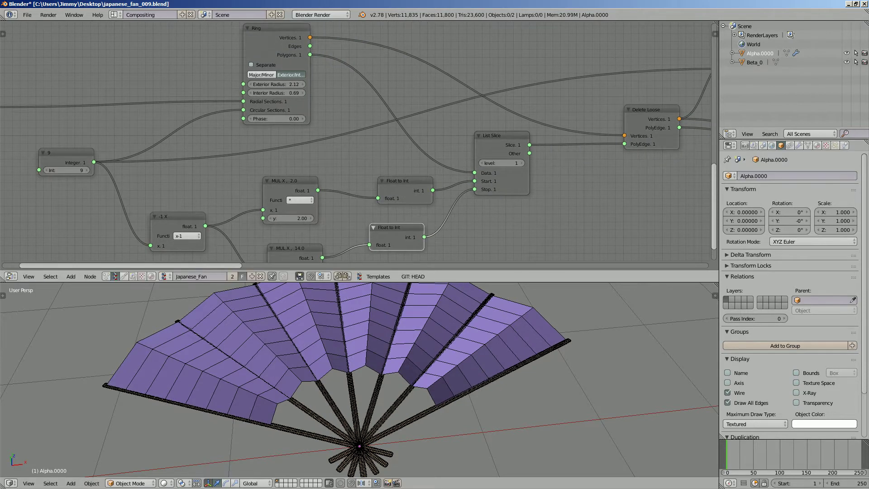
Reposition the List Slice, Ring and Delete Loose nodes so their links are easy to follow.
mouse_move(498, 150)
mouse_down()
mouse_move(483, 147)
mouse_move(482, 157)
mouse_up()
middle_drag(482, 155, 338, 202)
drag(137, 81, 141, 75)
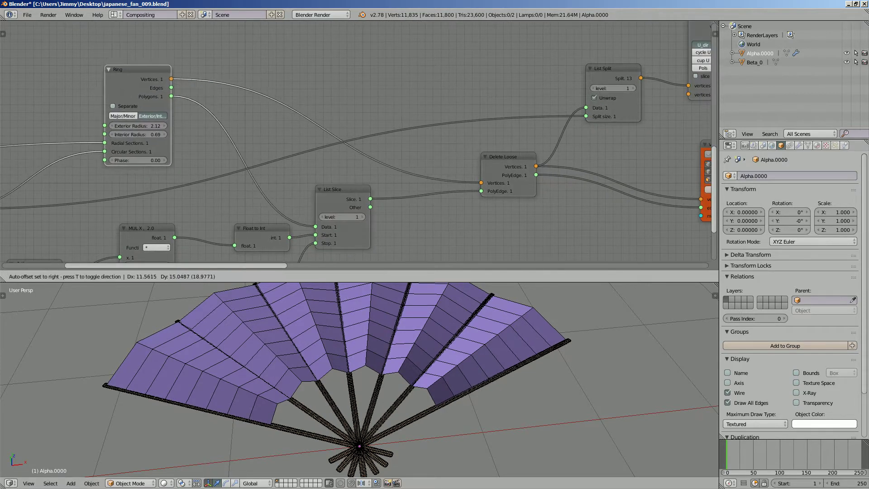
drag(506, 158, 494, 157)
middle_drag(494, 157, 313, 169)
scroll(443, 182, up, 1)
drag(313, 170, 283, 158)
middle_drag(315, 167, 362, 161)
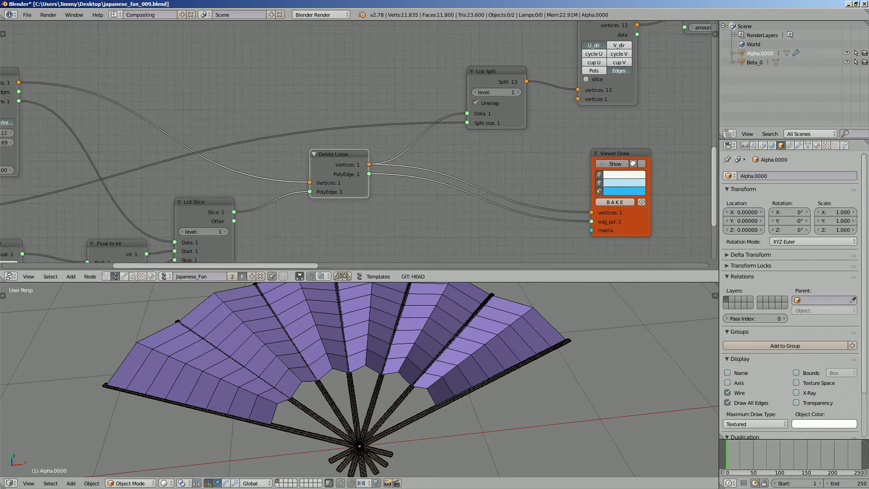
Nudge the Delete Loose node into place and move the List Split node closer to it.
key(g)
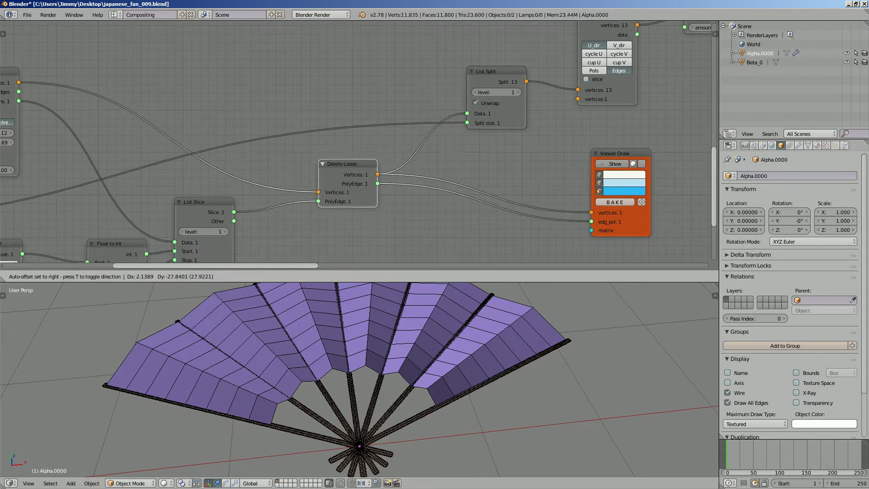
key(Return)
scroll(259, 254, down, 2)
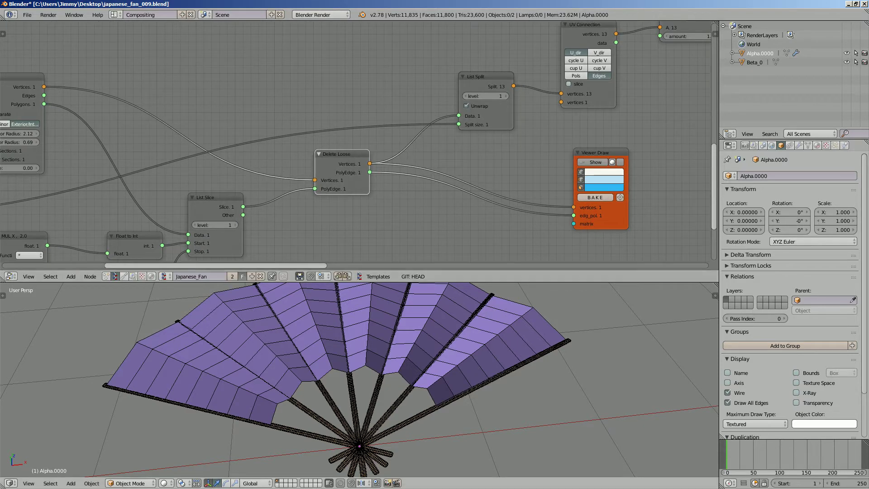
middle_drag(317, 158, 399, 150)
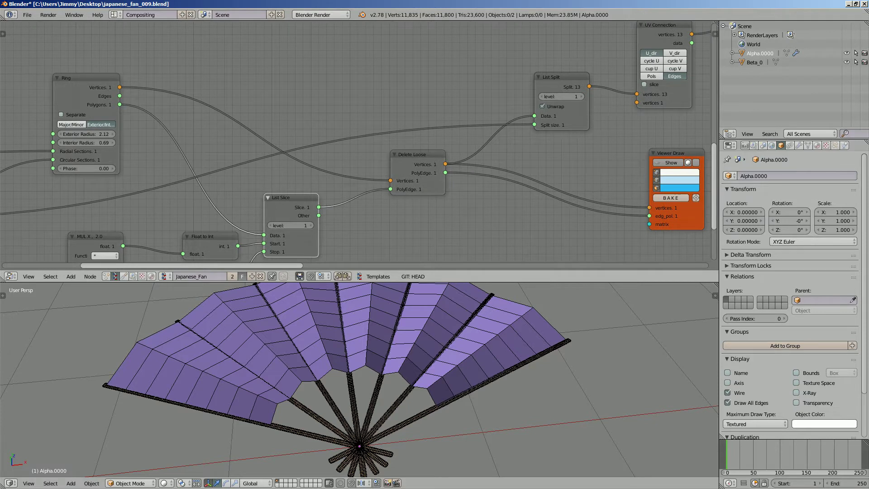
drag(412, 155, 403, 153)
middle_drag(402, 153, 288, 172)
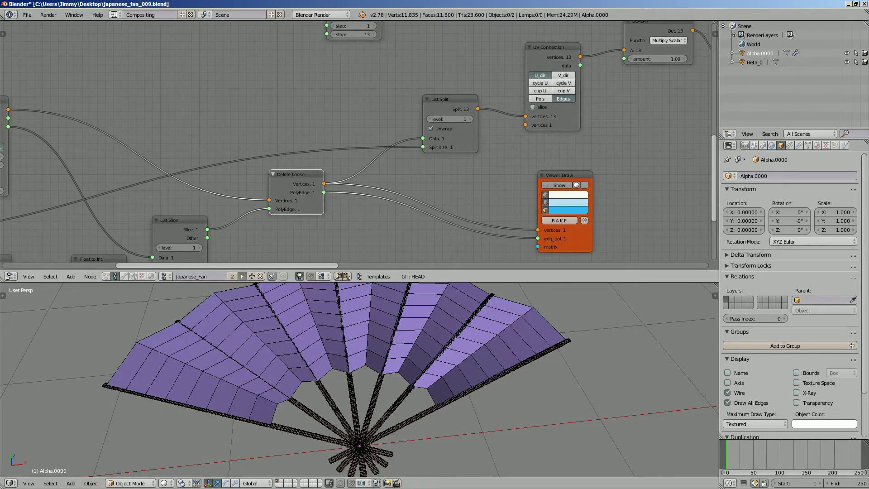
key(g)
key(Return)
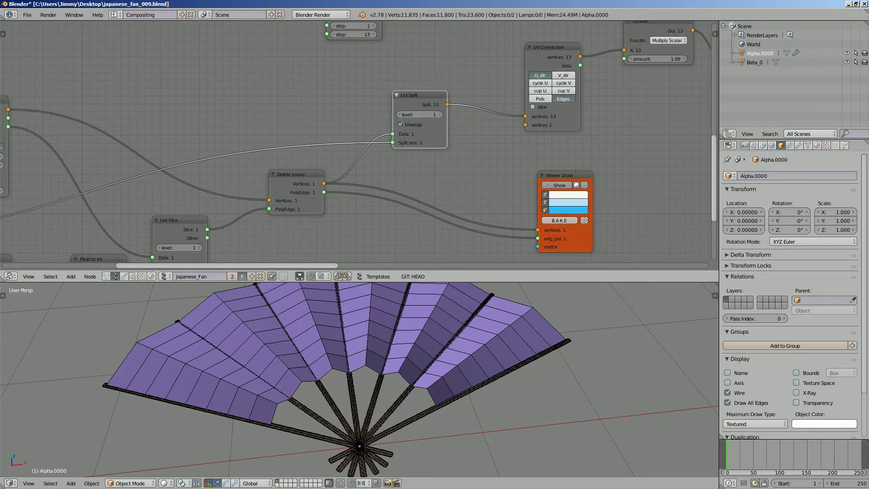
Briefly preview the Delete Loose output through Viewer Draw, and move the Viewer Draw node closer to Delete Loose.
middle_drag(358, 145, 311, 135)
click(512, 175)
click(511, 175)
click(511, 176)
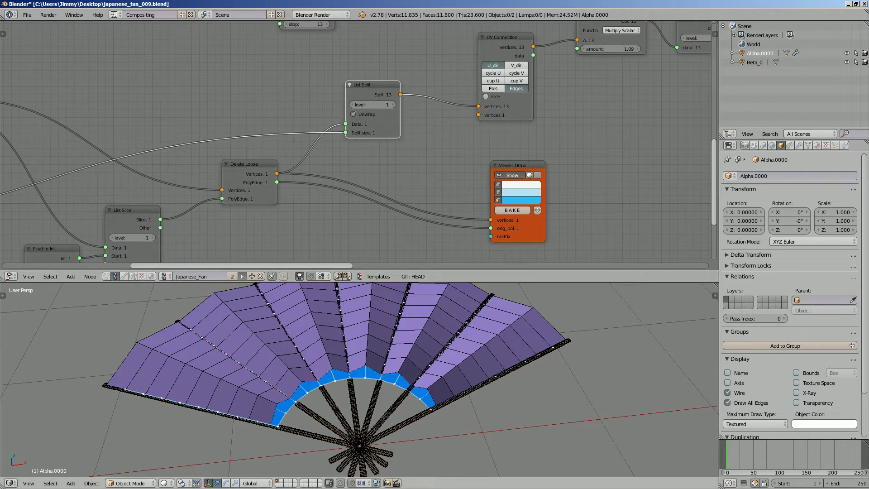
mouse_move(457, 398)
middle_down()
mouse_move(462, 340)
mouse_move(571, 292)
mouse_move(643, 475)
mouse_move(659, 475)
mouse_move(565, 335)
mouse_move(489, 385)
middle_up()
click(512, 175)
drag(538, 180, 423, 219)
middle_drag(398, 98, 350, 181)
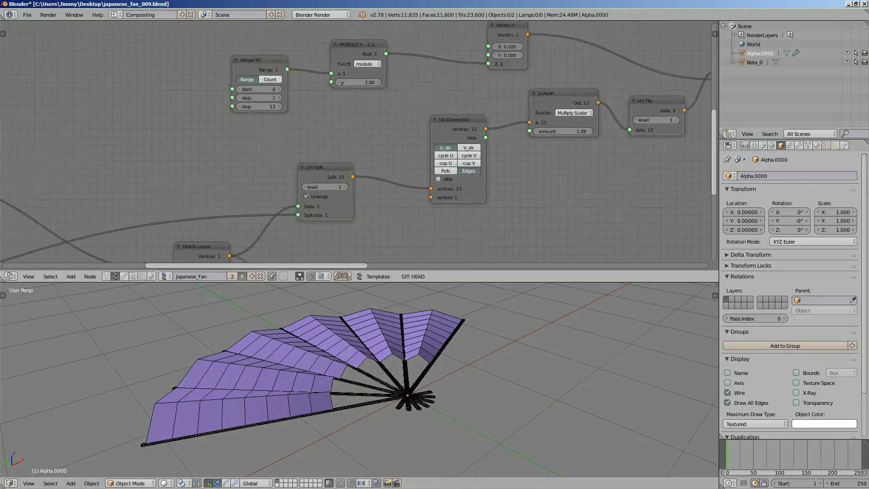
Reposition the List Split node and the UV Connection node it feeds so they sit closer together.
scroll(350, 158, up, 2)
drag(335, 172, 346, 150)
scroll(353, 144, down, 2)
middle_drag(355, 147, 376, 155)
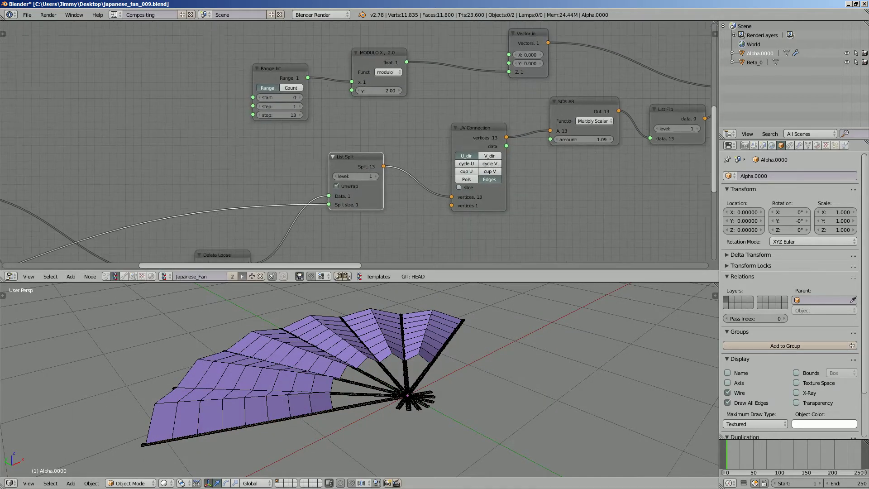
mouse_move(355, 156)
mouse_down()
mouse_move(335, 166)
mouse_move(360, 164)
mouse_up()
drag(479, 128, 449, 131)
mouse_move(449, 131)
middle_down()
mouse_move(347, 160)
mouse_move(132, 167)
middle_up()
scroll(334, 159, down, 1)
Toggle the Viewer Draw preview of the pleated fan surface and examine the highlighted fan from the front.
click(546, 186)
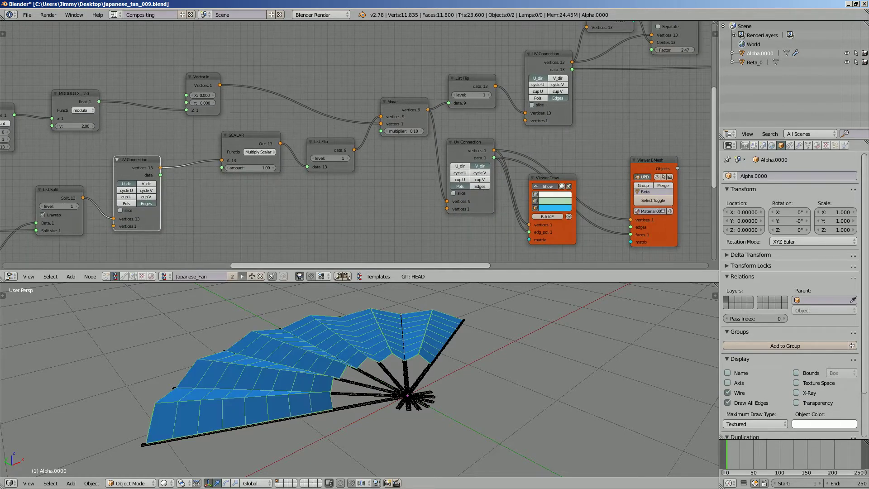
click(546, 186)
click(546, 186)
click(546, 187)
click(546, 186)
mouse_move(439, 319)
middle_down()
mouse_move(373, 328)
mouse_move(389, 334)
middle_up()
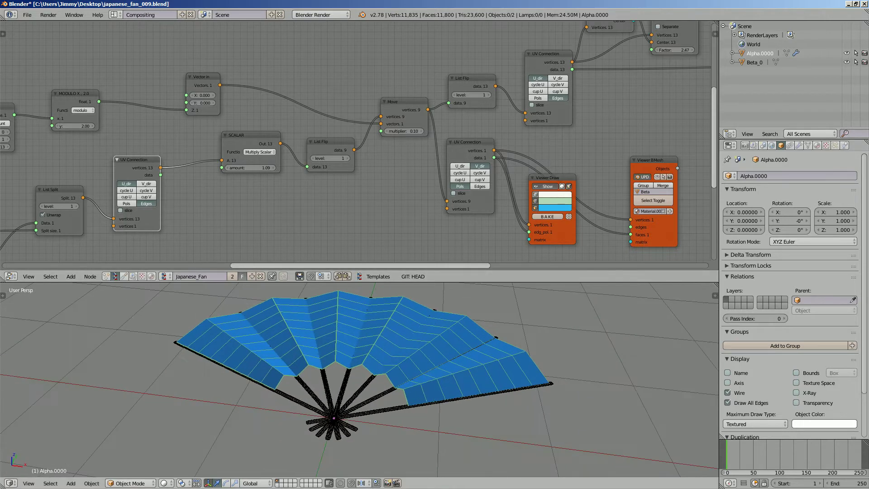
scroll(389, 335, down, 2)
middle_drag(317, 199, 373, 201)
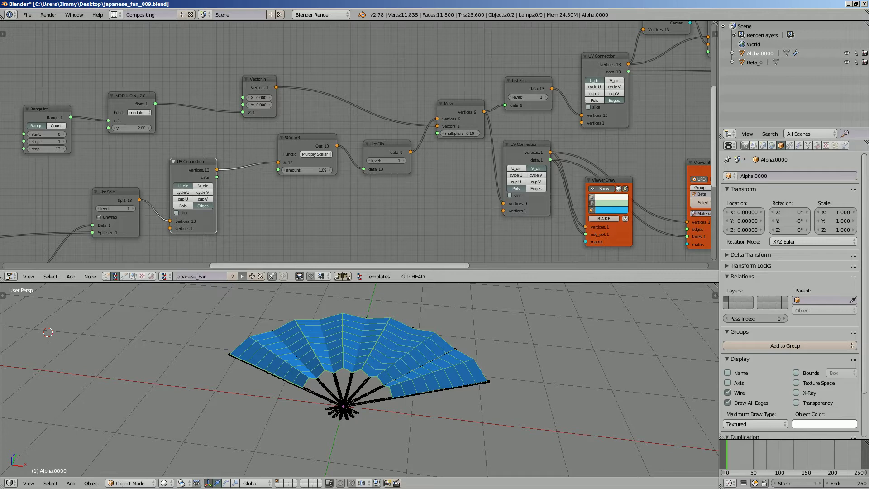
Move the Range Int and Modulo nodes closer to the Vector In node.
middle_drag(204, 136, 208, 138)
drag(135, 98, 185, 91)
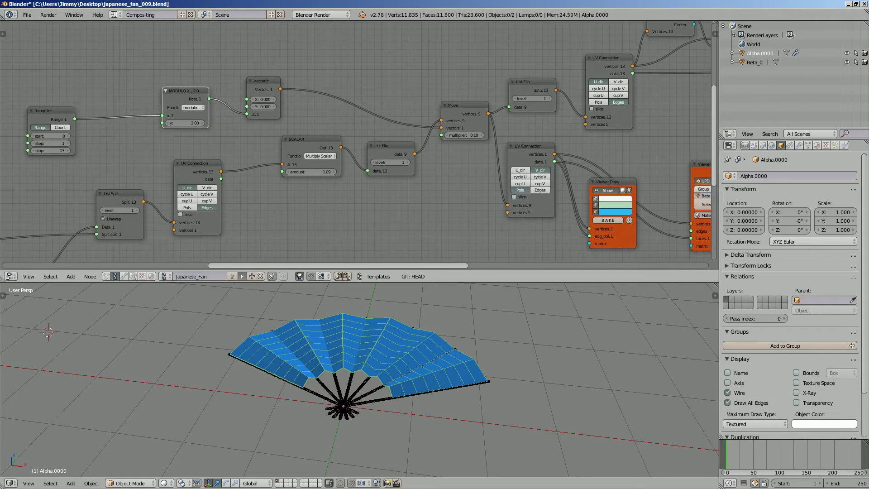
drag(50, 111, 109, 96)
drag(185, 91, 200, 83)
Sketch a row of separate fan rib lines with a set of curved arcs below them beside the fan, using Grease Pencil.
middle_drag(271, 344, 244, 366)
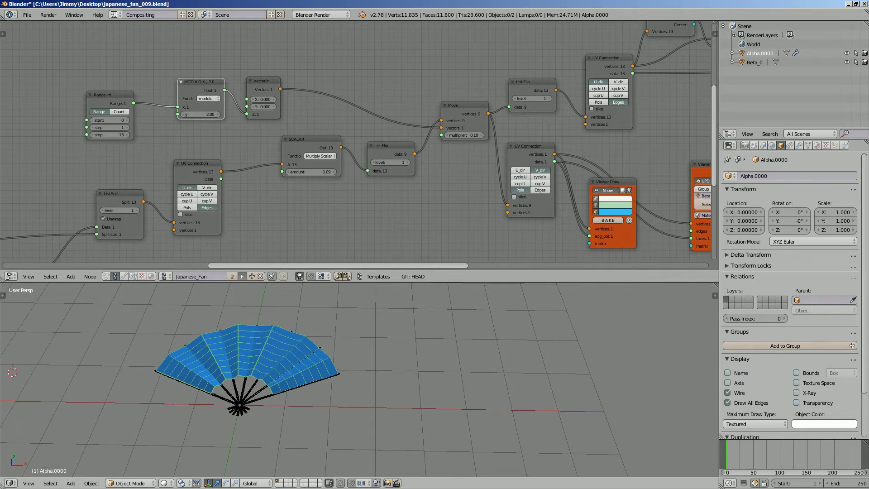
drag(407, 356, 441, 389)
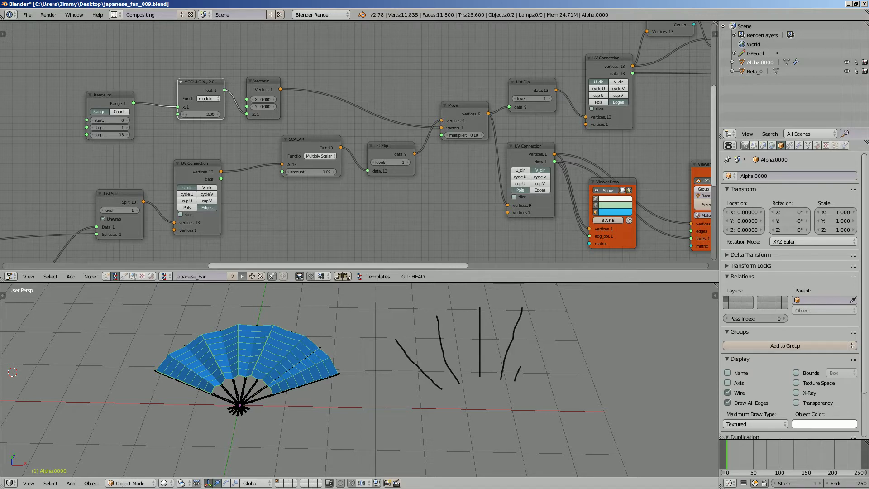
scroll(299, 380, down, 2)
shift+middle_drag(298, 385, 299, 355)
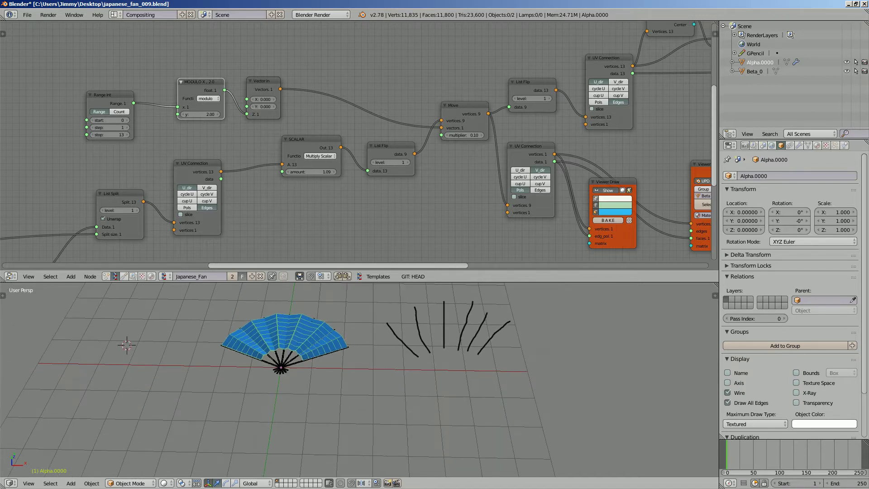
scroll(300, 356, up, 1)
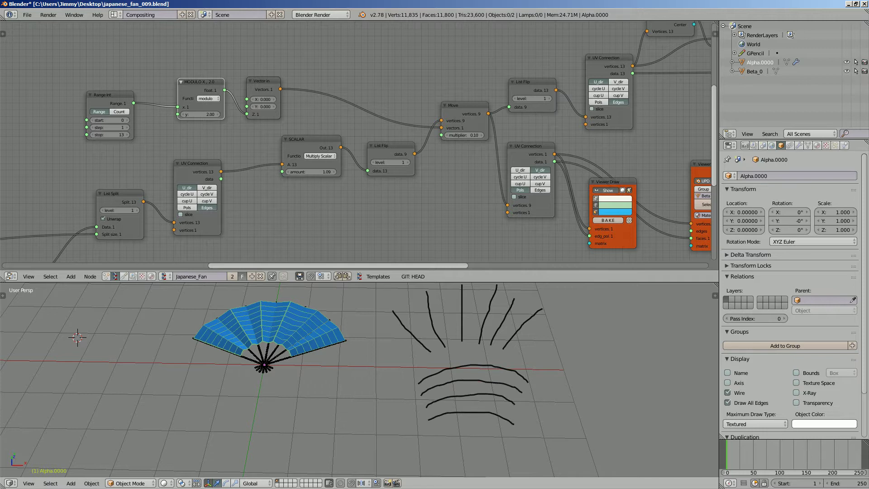
Draw arrows from the fan to both sketches, mark up and down offsets on the rib lines, and connect the ribs with curves.
shift+middle_drag(317, 362, 276, 377)
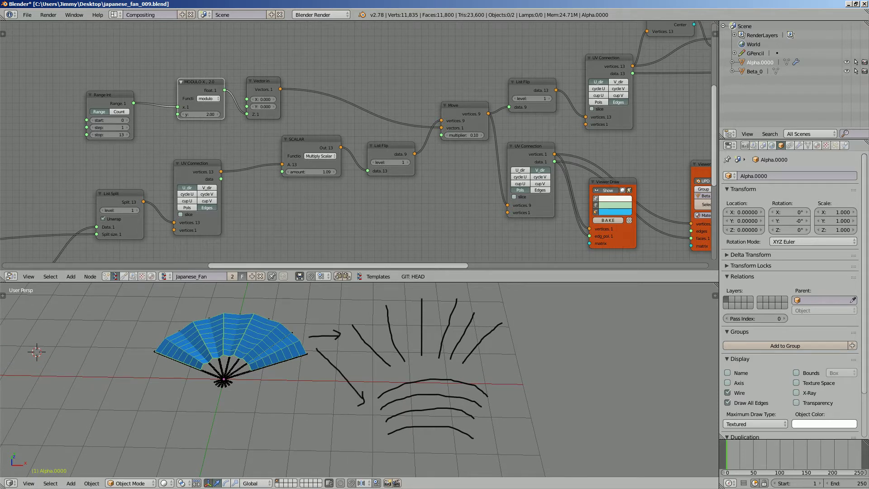
middle_drag(277, 377, 281, 360)
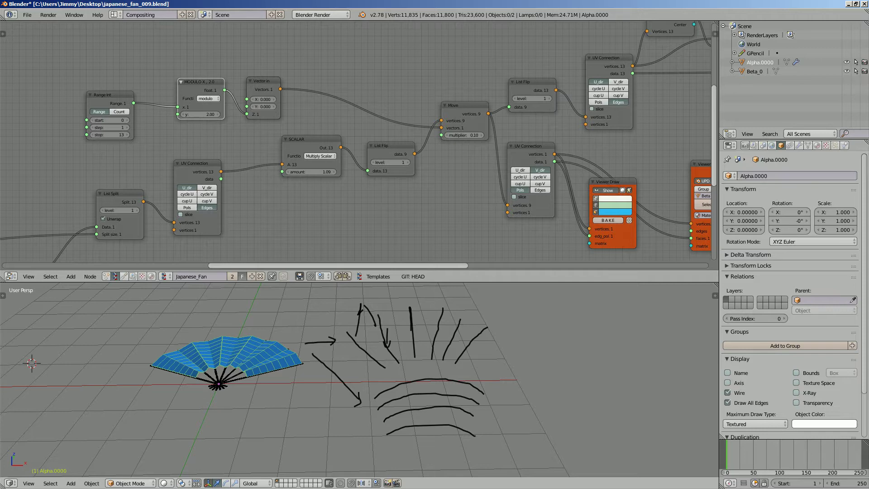
shift+middle_drag(290, 365, 237, 373)
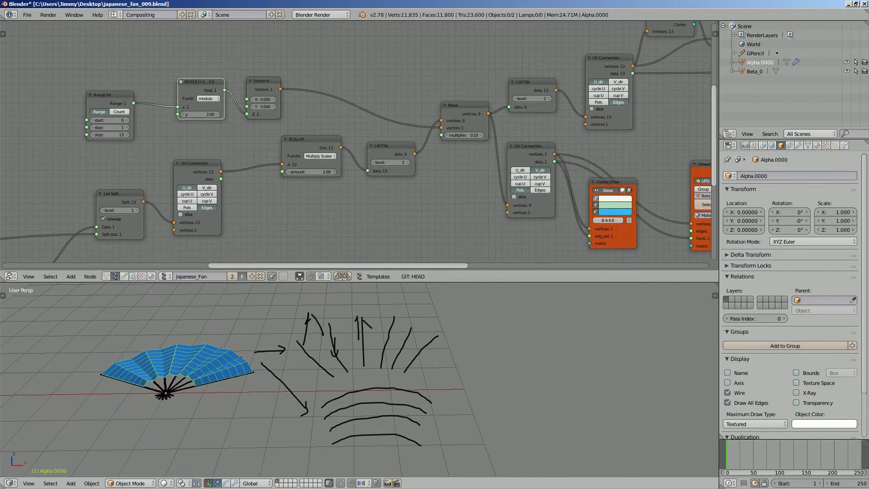
drag(427, 341, 312, 356)
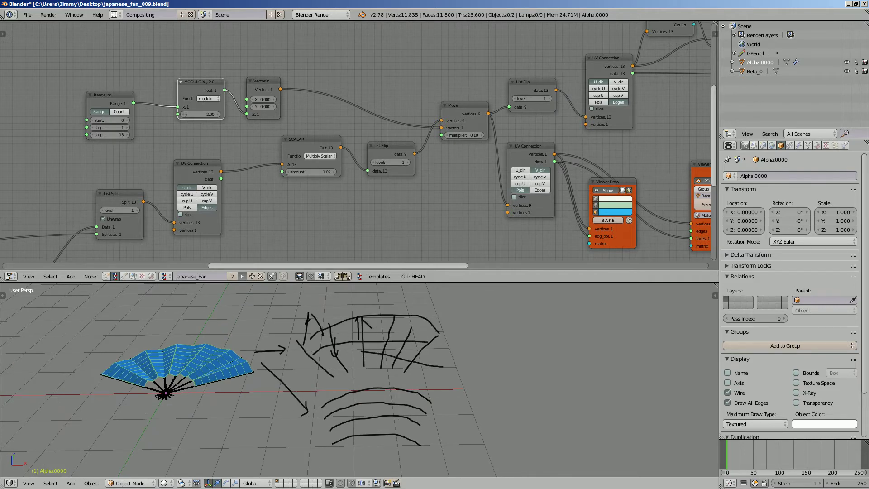
Turn off the Viewer Draw preview and move that node lower, beneath the UV Connection node that feeds it.
middle_drag(290, 364, 292, 368)
scroll(424, 397, up, 4)
mouse_move(181, 380)
shift+middle_down()
mouse_move(424, 397)
mouse_move(342, 359)
mouse_move(376, 346)
mouse_move(351, 335)
mouse_move(330, 346)
mouse_move(382, 352)
mouse_move(408, 398)
shift+middle_up()
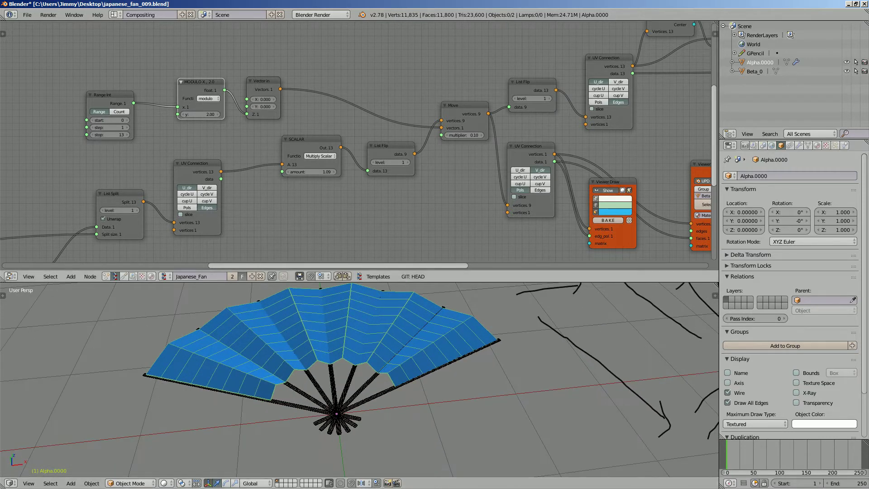
scroll(389, 195, down, 1)
middle_drag(389, 194, 316, 199)
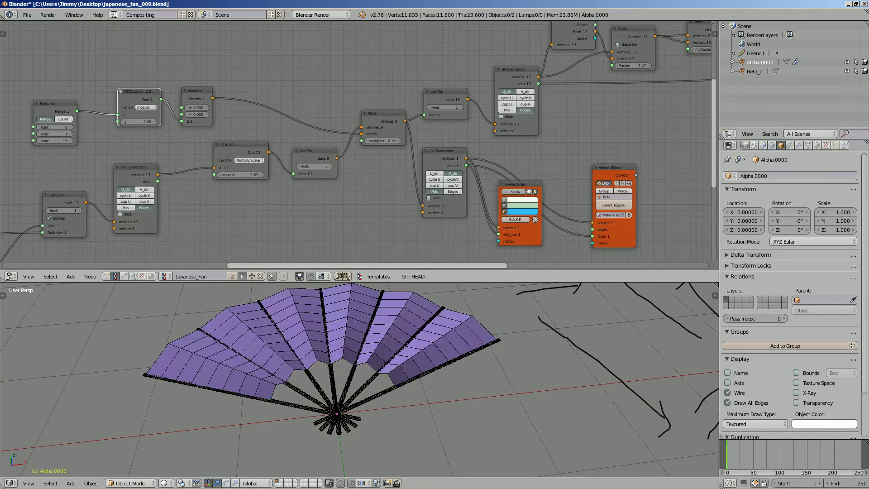
drag(516, 184, 504, 198)
mouse_move(504, 198)
middle_down()
mouse_move(425, 205)
mouse_move(331, 191)
middle_up()
scroll(421, 205, up, 1)
click(363, 156)
Try to rotate the Beta_0 fan surface object freely in the viewport.
middle_drag(371, 353, 362, 348)
right_click(361, 335)
key(r)
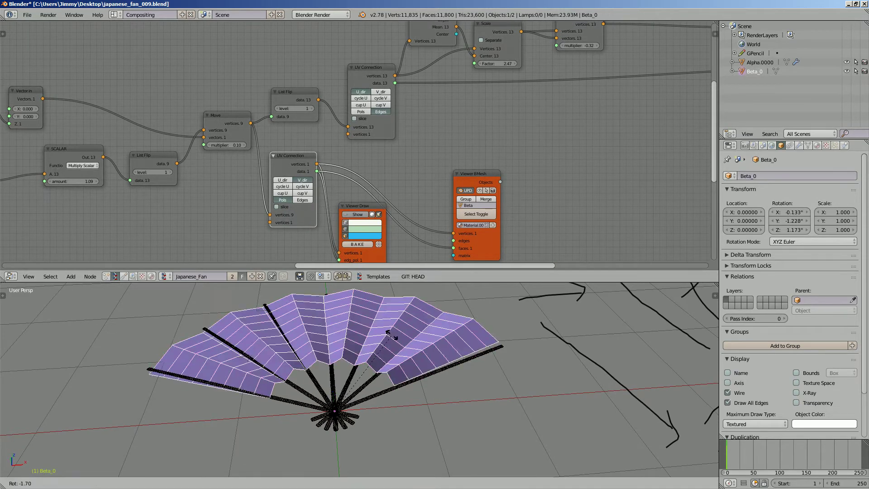
key(r)
key(Escape)
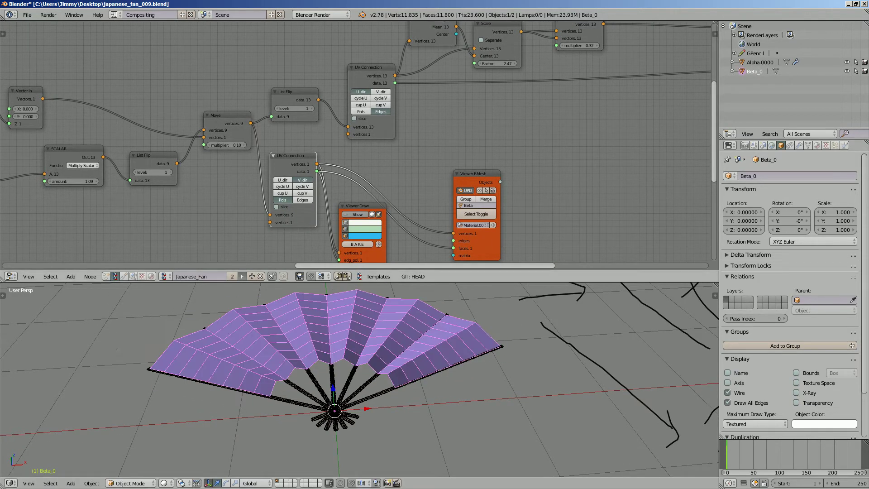
Move the Viewer BMesh node slightly up, and sketch a hand with hatched webbing between its fingers in the viewport.
drag(475, 174, 474, 158)
middle_drag(389, 362, 396, 386)
scroll(355, 351, down, 2)
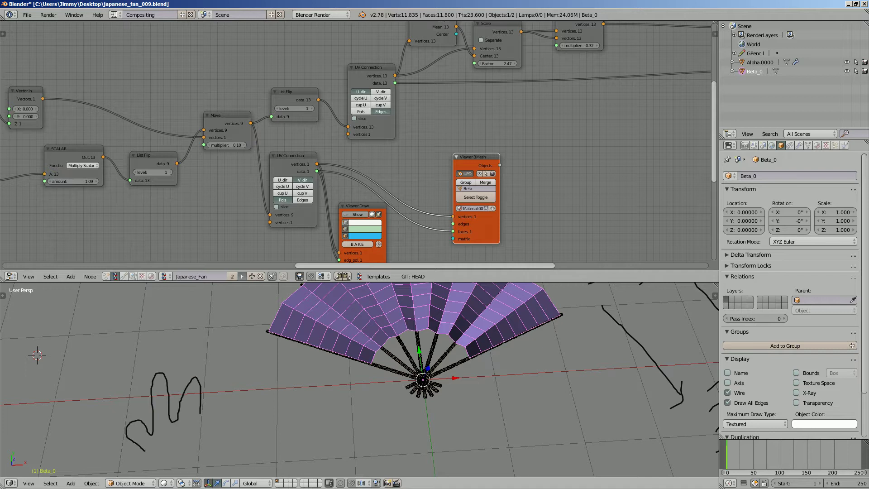
shift+middle_drag(316, 377, 387, 326)
scroll(387, 326, up, 3)
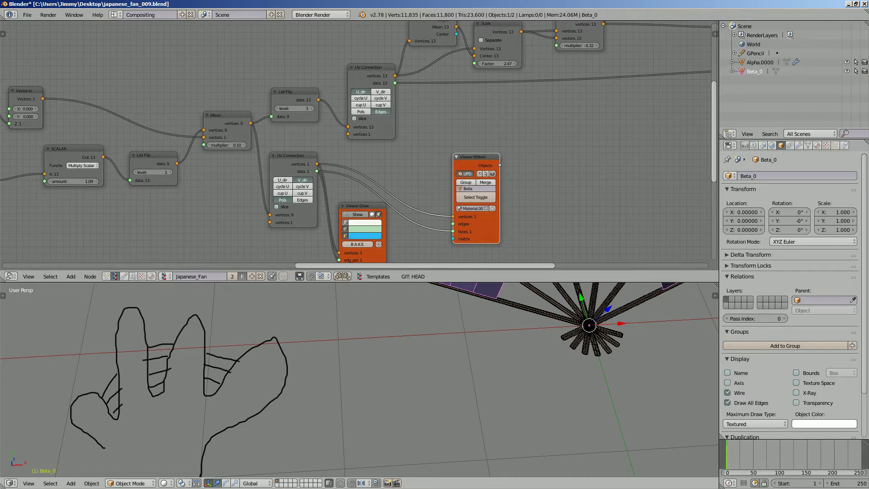
scroll(359, 379, down, 2)
middle_drag(360, 379, 361, 387)
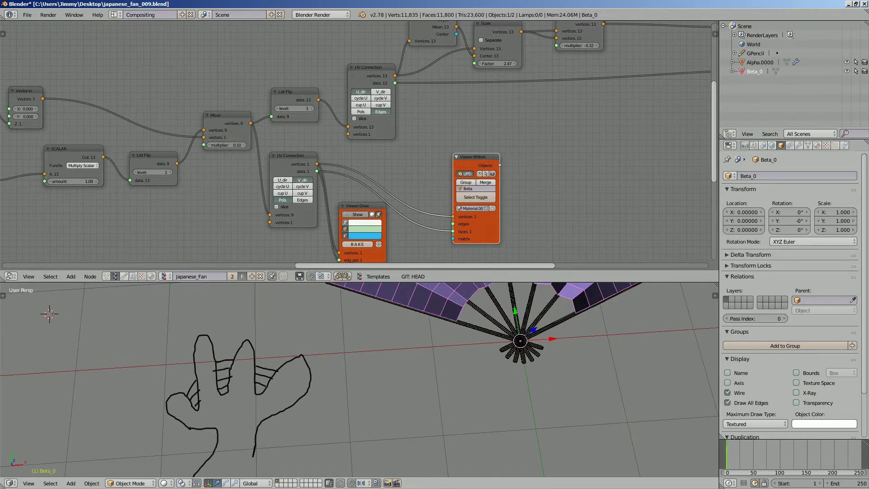
Sketch a simplified wavy webbing outline next to the hand drawing.
scroll(360, 379, down, 1)
shift+middle_drag(280, 385, 407, 355)
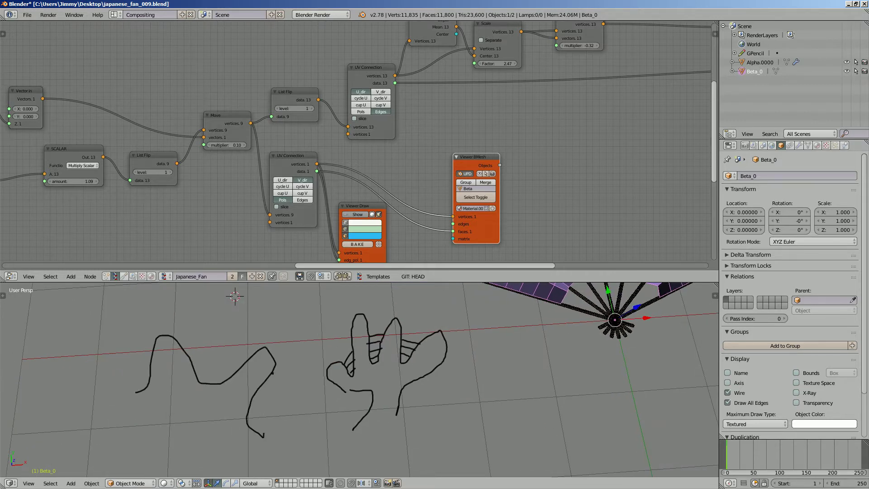
scroll(359, 379, down, 2)
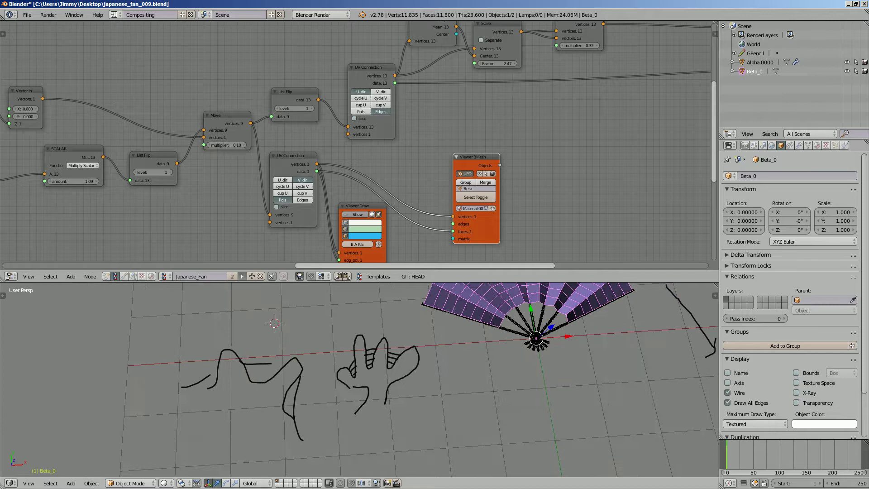
Select the Alpha.0000 rib mesh, examine up close how the ribs cross at the pivot, and deselect it.
mouse_move(485, 331)
shift+middle_down()
mouse_move(353, 361)
mouse_move(256, 409)
mouse_move(236, 434)
shift+middle_up()
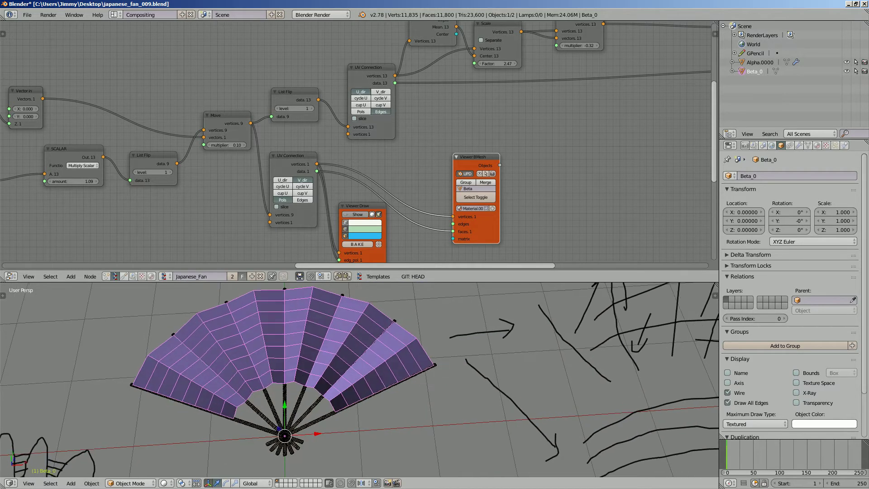
scroll(360, 379, up, 1)
scroll(359, 379, up, 2)
shift+middle_drag(281, 403, 386, 355)
right_click(334, 382)
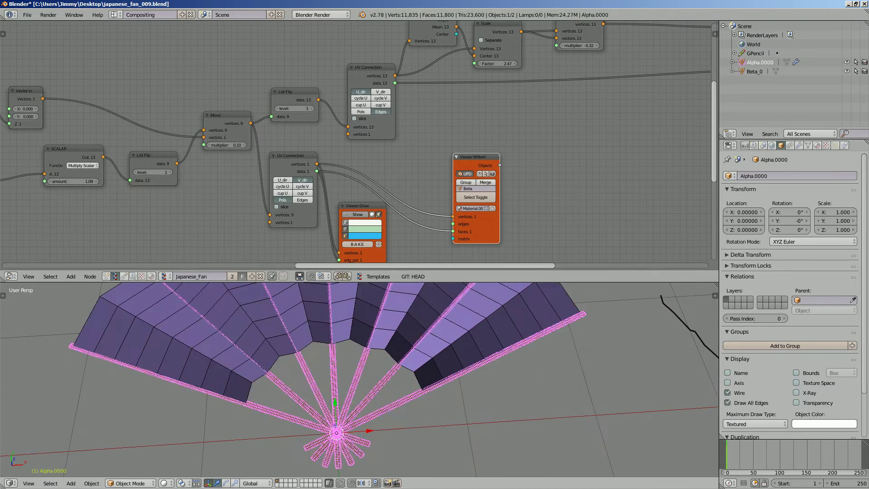
scroll(359, 379, down, 1)
scroll(359, 379, up, 5)
middle_drag(344, 389, 357, 337)
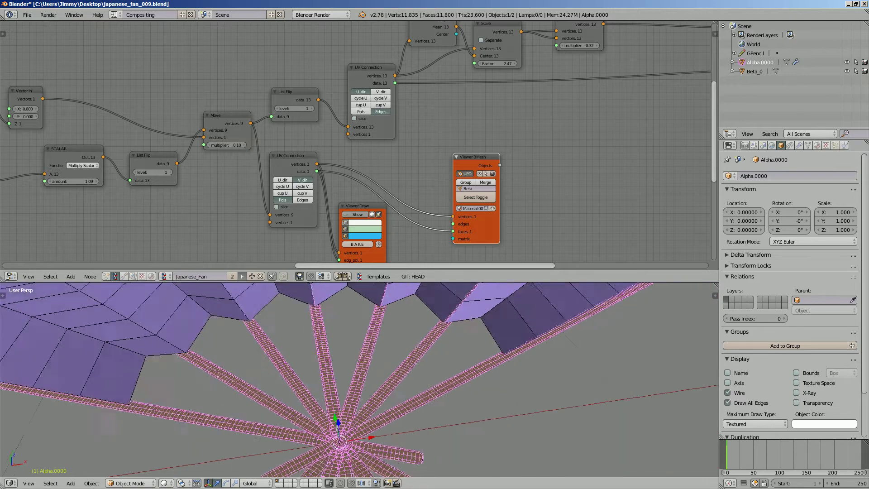
scroll(359, 379, down, 2)
scroll(359, 379, down, 3)
scroll(359, 379, up, 3)
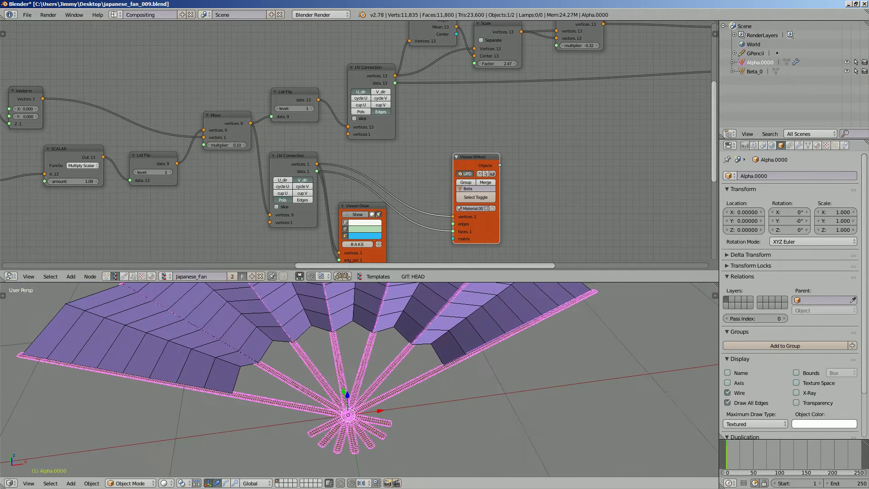
mouse_move(359, 379)
middle_down()
mouse_move(351, 384)
mouse_move(317, 286)
mouse_move(352, 368)
middle_up()
key(a)
Sketch a round stool with a thick seat and four splayed legs below the fan.
scroll(359, 379, down, 7)
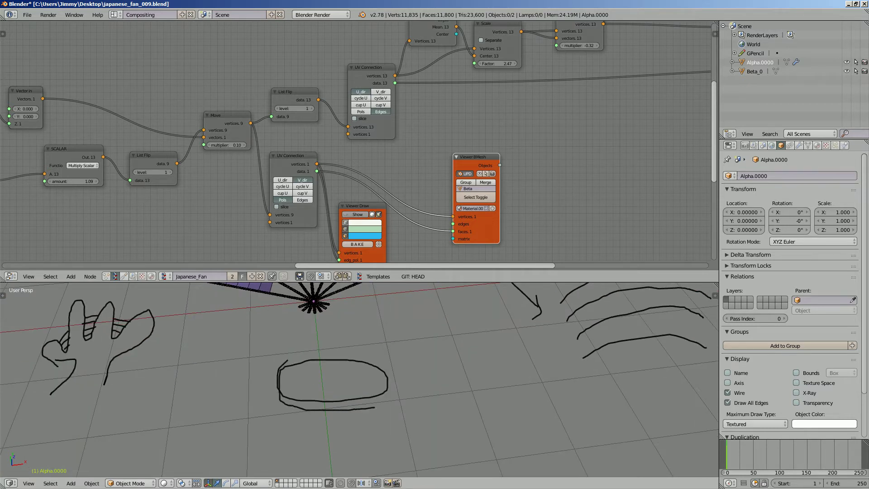
shift+middle_drag(352, 379, 378, 344)
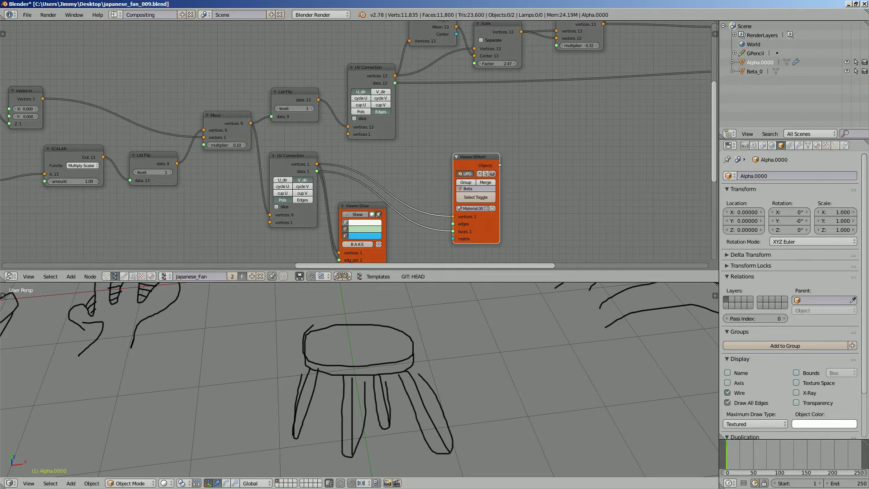
shift+middle_drag(389, 385, 332, 384)
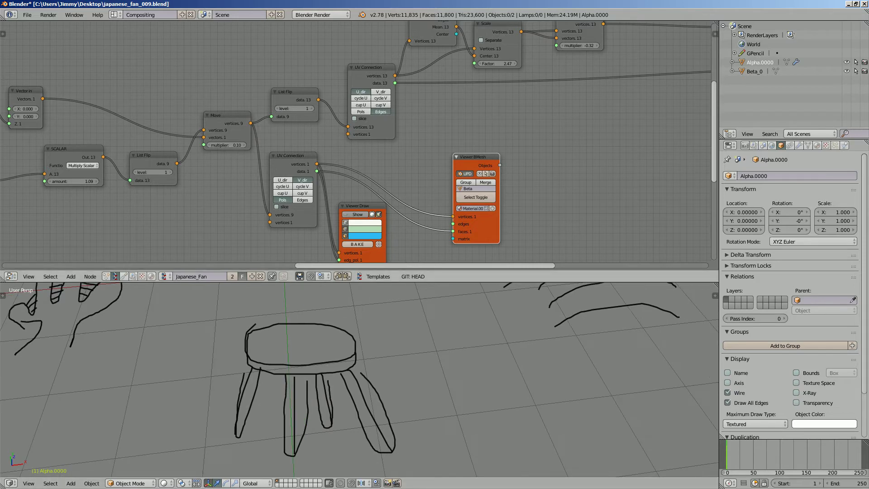
Select the fan's rib mesh for comparison, and sketch a single slanted stick near the stool drawing.
middle_drag(389, 154, 341, 145)
shift+middle_drag(434, 380, 509, 299)
scroll(425, 195, down, 2)
scroll(407, 371, down, 5)
scroll(339, 313, up, 10)
right_click(471, 340)
right_click(367, 393)
scroll(368, 393, down, 2)
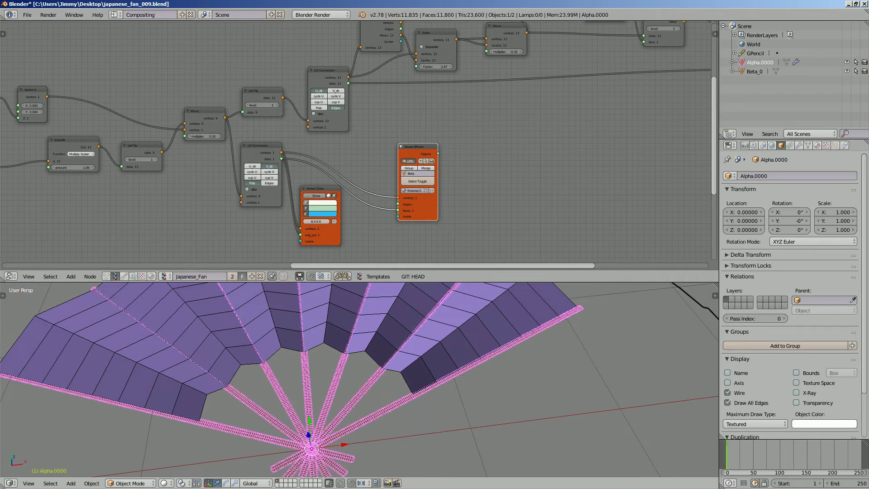
scroll(360, 380, down, 5)
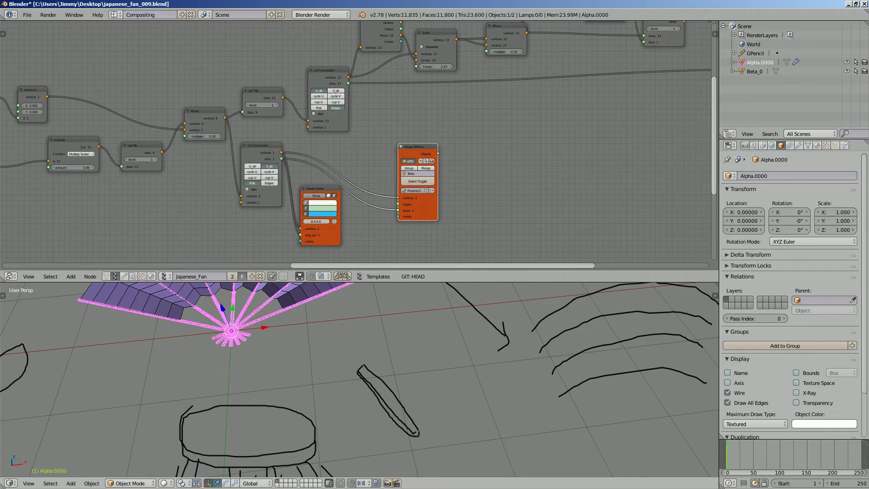
Examine the fan ribs' skinned mesh and their crossing at the pivot up close, with the Alpha.0000 object selected.
scroll(359, 380, up, 4)
shift+middle_drag(253, 335, 339, 322)
key(a)
scroll(359, 380, up, 4)
right_click(362, 385)
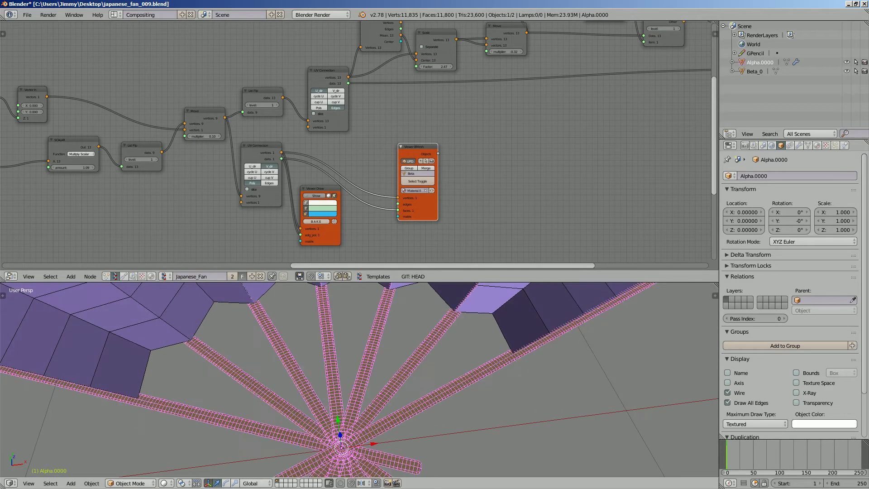
middle_drag(362, 385, 421, 365)
key(a)
scroll(359, 380, up, 7)
shift+middle_drag(385, 426, 351, 403)
scroll(359, 380, down, 2)
right_click(341, 385)
scroll(359, 380, down, 4)
scroll(407, 145, down, 1)
Reposition the Skin Mesher mk1b, Mesh Join and Delete Loose nodes at the end of the rib branch.
middle_drag(430, 136, 314, 201)
middle_drag(543, 114, 200, 145)
scroll(359, 142, up, 10)
drag(478, 77, 489, 59)
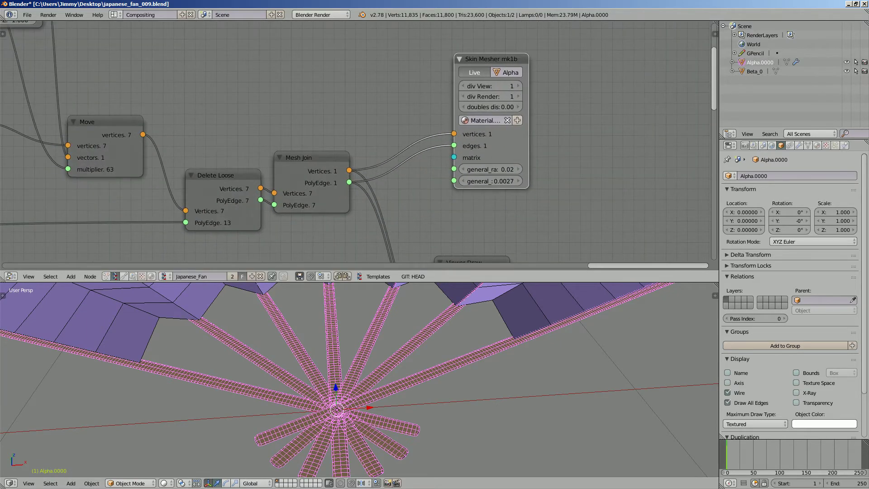
drag(312, 158, 336, 134)
drag(187, 176, 200, 176)
Nudge the Move node that feeds Delete Loose slightly upward.
middle_drag(201, 177, 390, 208)
scroll(389, 208, down, 1)
middle_drag(290, 158, 312, 165)
drag(312, 165, 314, 157)
middle_drag(315, 157, 375, 193)
mouse_move(376, 192)
mouse_down()
mouse_move(382, 178)
mouse_move(376, 190)
mouse_up()
Reposition the Vector In, List Split and Range Float nodes that drive the ribs' Move node.
middle_drag(376, 190, 448, 209)
scroll(413, 178, down, 2)
click(379, 86)
drag(380, 86, 399, 88)
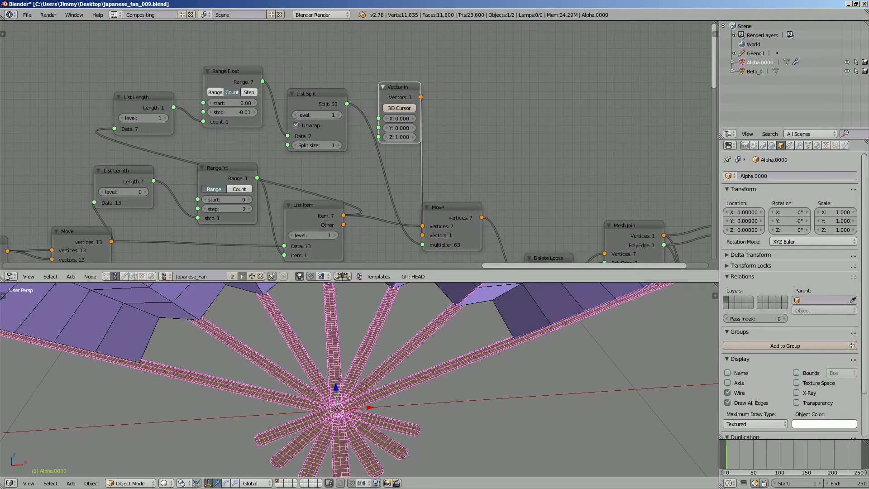
drag(317, 94, 310, 108)
middle_drag(310, 107, 343, 100)
drag(266, 65, 260, 73)
scroll(337, 357, down, 1)
shift+middle_drag(337, 357, 364, 398)
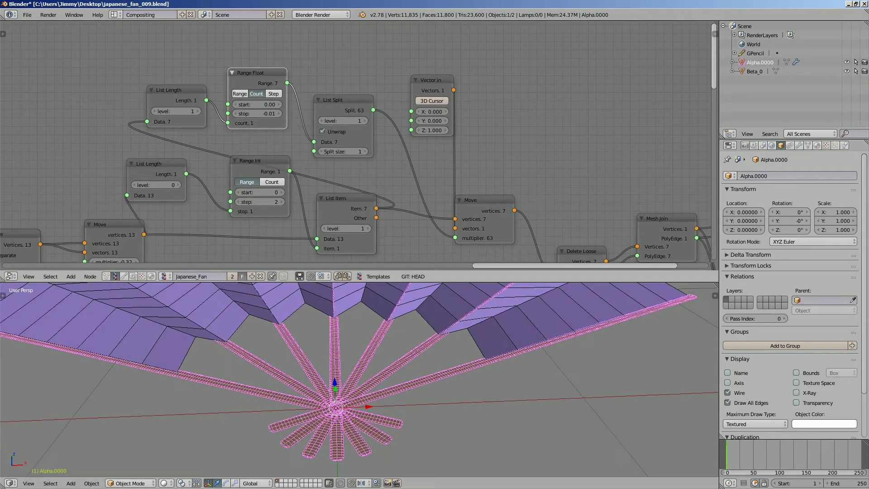
Raise the stop value of the Range Float node driving the ribs to 1.01, then reduce it to 0.44.
drag(259, 113, 300, 113)
scroll(358, 362, down, 1)
scroll(359, 362, down, 2)
middle_drag(359, 362, 314, 401)
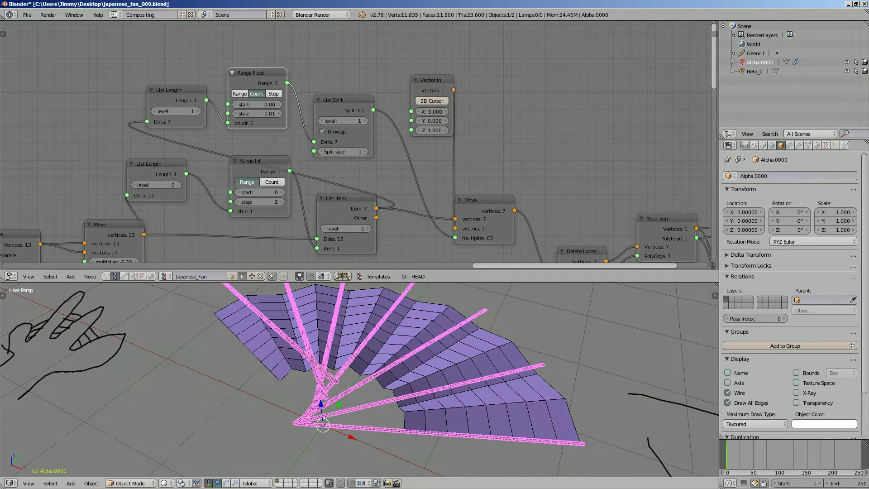
mouse_move(259, 113)
mouse_down()
mouse_move(267, 113)
mouse_move(246, 113)
mouse_up()
middle_drag(335, 358, 360, 371)
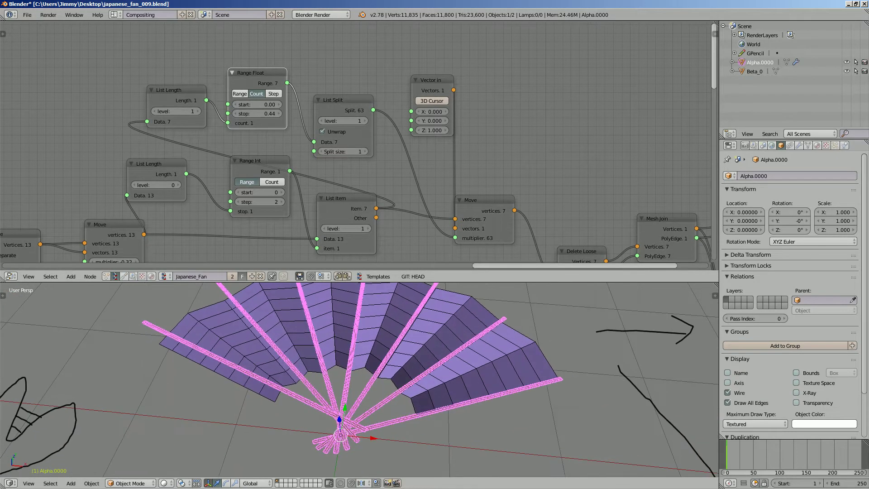
Select the Beta_0 paper mesh and set the integer feeding the Ring node's Radial Sections to 64.
scroll(260, 195, down, 2)
middle_drag(260, 194, 337, 154)
middle_drag(181, 204, 627, 96)
mouse_move(384, 389)
middle_down()
mouse_move(377, 351)
mouse_move(380, 391)
middle_up()
middle_drag(181, 190, 613, 71)
middle_drag(407, 361, 326, 371)
right_click(447, 368)
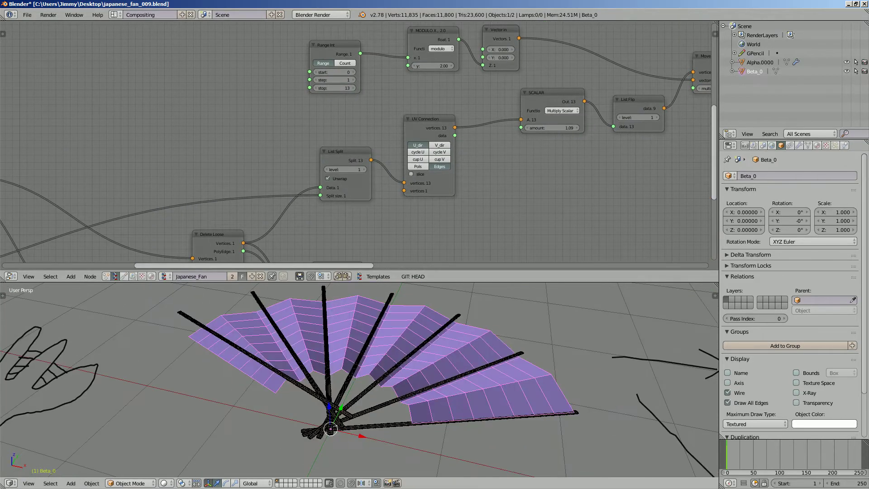
middle_drag(226, 136, 362, 46)
middle_drag(317, 159, 366, 186)
scroll(366, 186, up, 3)
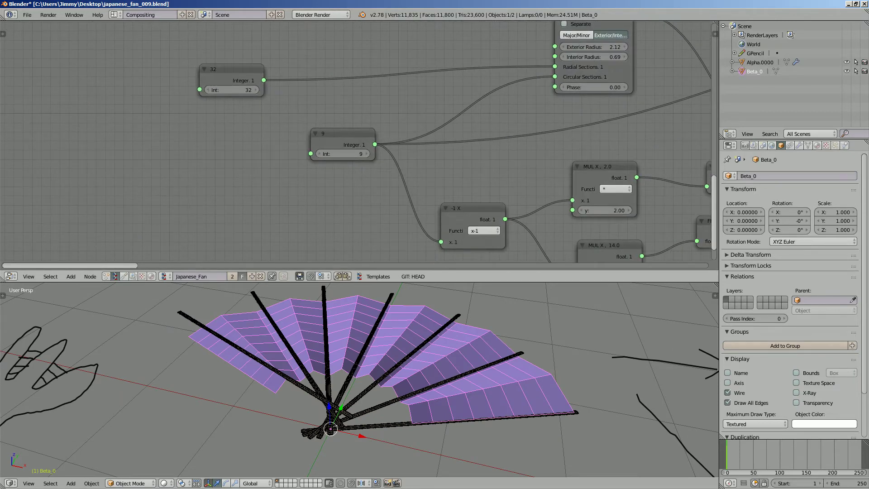
drag(231, 90, 257, 89)
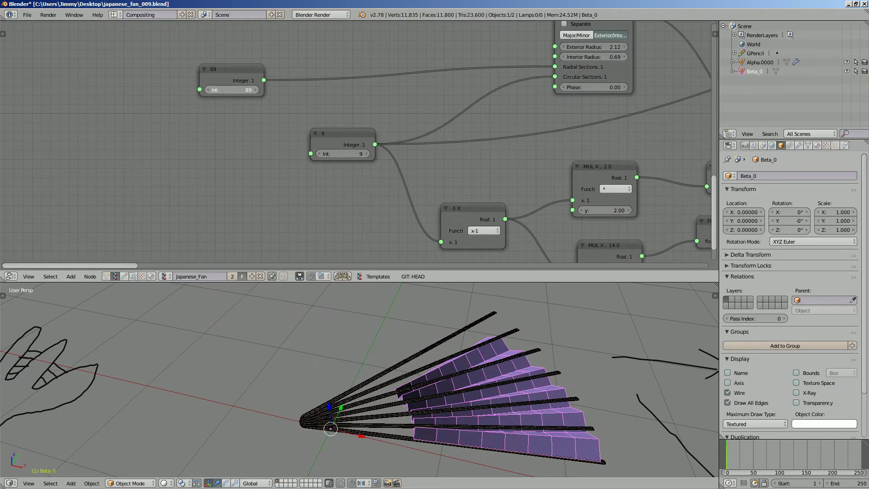
text(64)
key(Return)
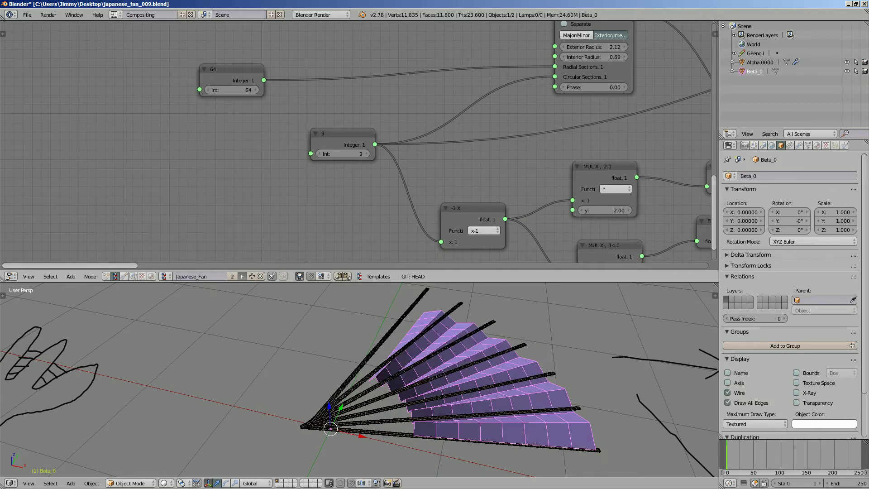
Set the y multiplier of the math node that feeds List Slice's Stop input to 28.
middle_drag(534, 199, 249, 142)
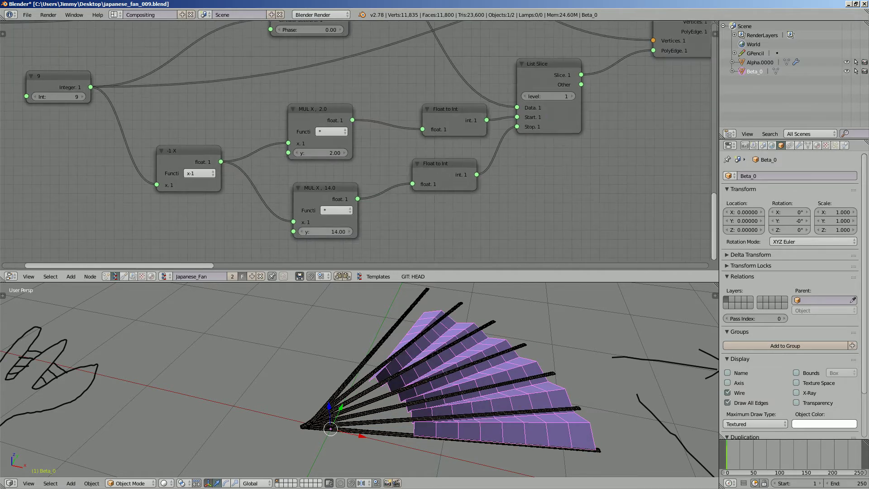
text(28)
key(Return)
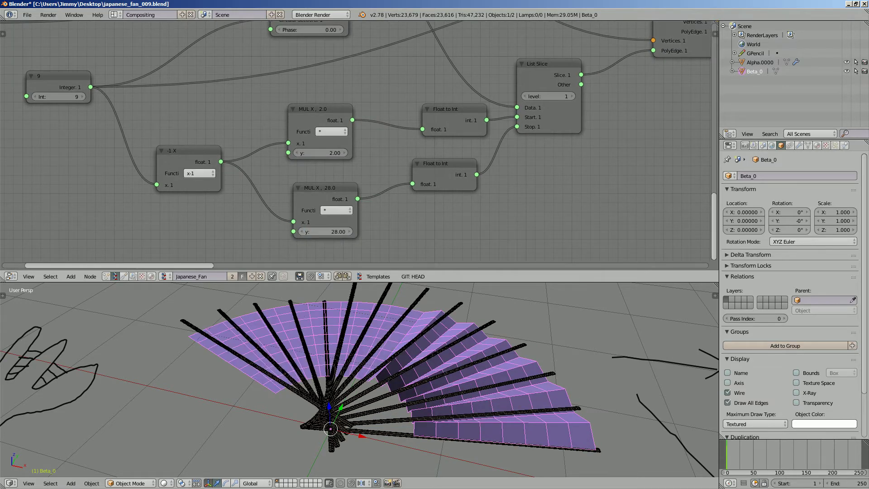
mouse_move(371, 339)
middle_down()
mouse_move(372, 392)
mouse_move(401, 398)
mouse_move(410, 360)
middle_up()
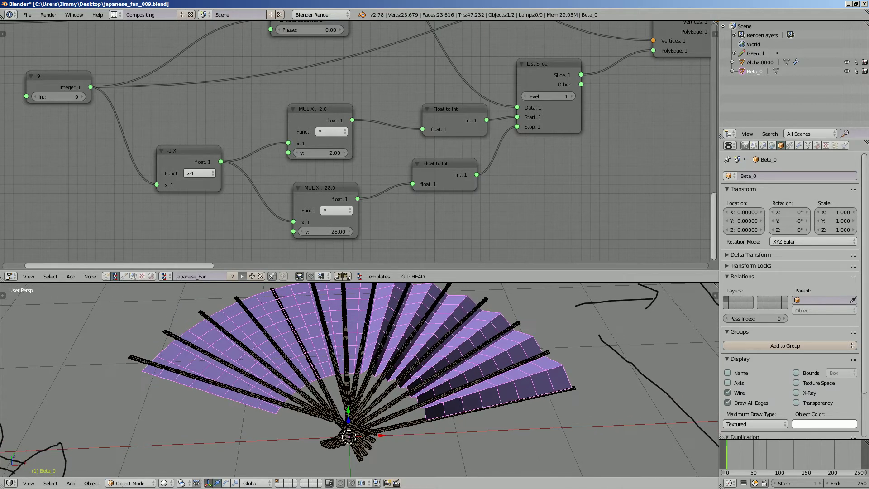
Increase the stop value of the Range Int node feeding the modulo node to 27.
mouse_move(534, 117)
middle_down()
mouse_move(276, 189)
mouse_move(178, 234)
mouse_move(382, 272)
middle_up()
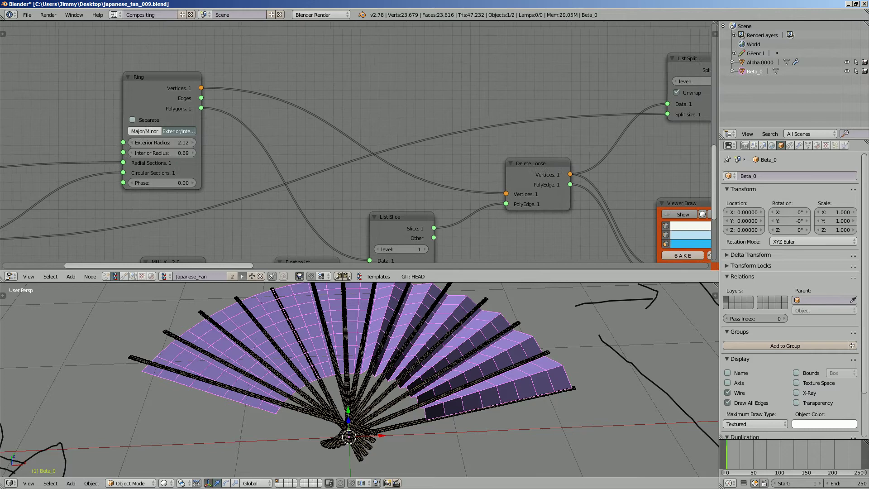
middle_drag(349, 244, 410, 232)
middle_drag(656, 77, 120, 259)
scroll(366, 131, up, 2)
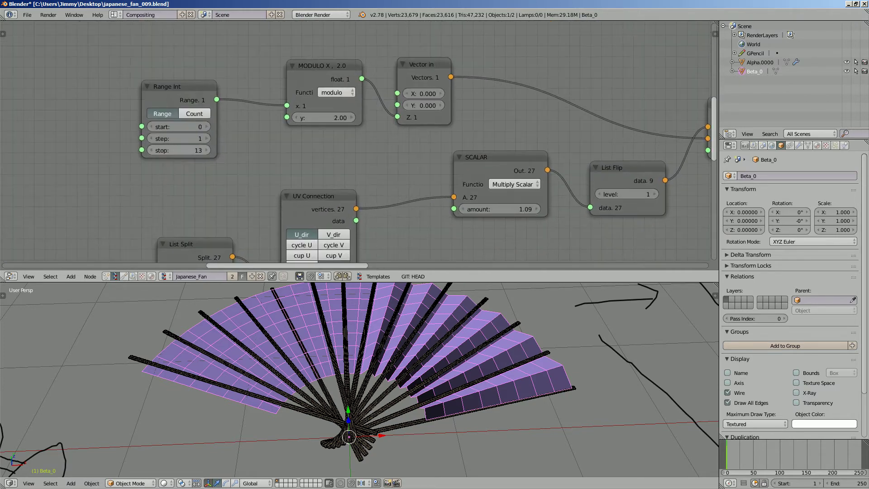
click(206, 150)
click(206, 151)
click(206, 151)
click(206, 150)
click(206, 150)
click(207, 150)
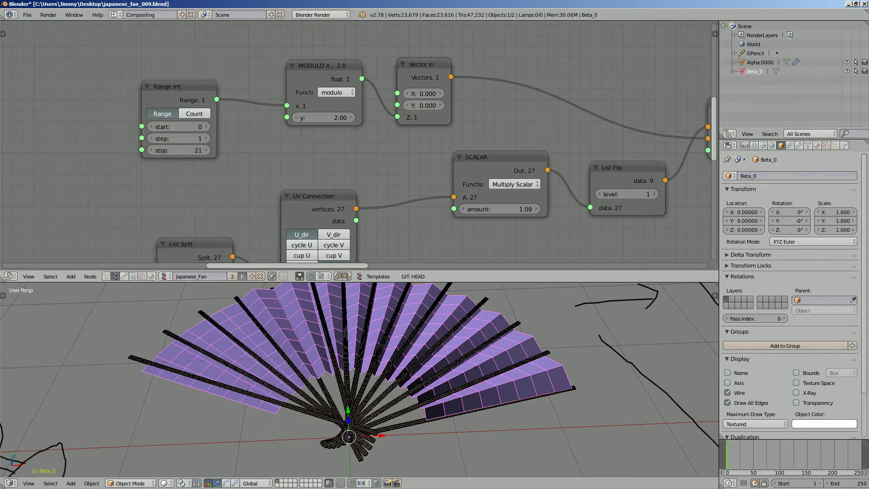
click(206, 150)
click(207, 151)
click(206, 151)
click(206, 151)
click(207, 150)
middle_drag(290, 385, 321, 389)
click(206, 150)
scroll(358, 144, down, 4)
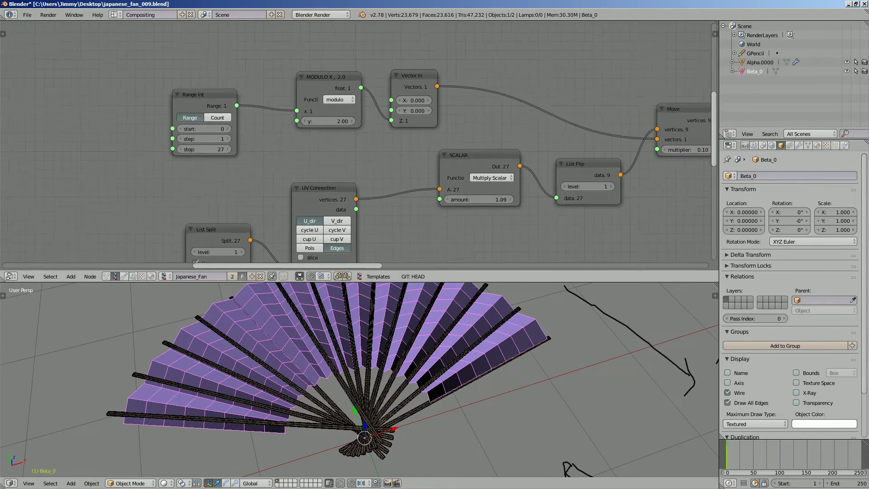
Set the stop value of the Range Float node driving the ribs' offset to -0.01.
middle_drag(358, 145, 242, 182)
scroll(242, 182, up, 3)
scroll(357, 145, up, 1)
middle_drag(520, 136, 109, 230)
middle_drag(498, 113, 195, 224)
middle_drag(362, 136, 275, 167)
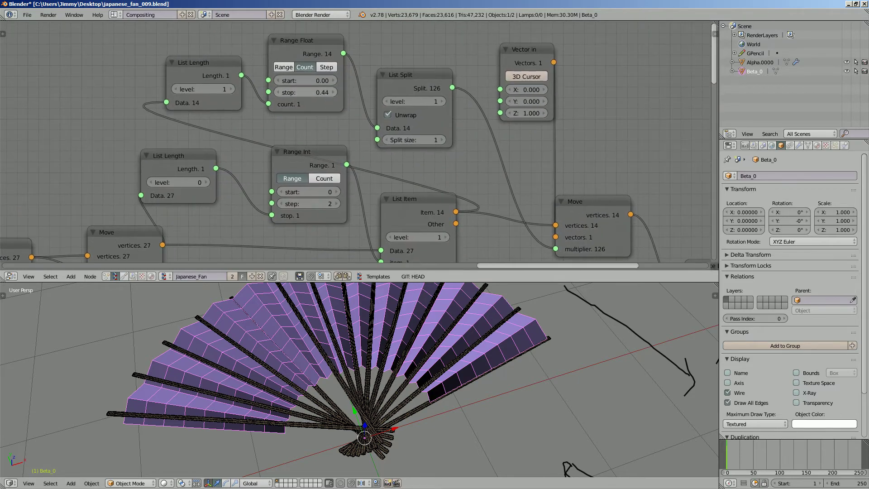
drag(312, 92, 281, 93)
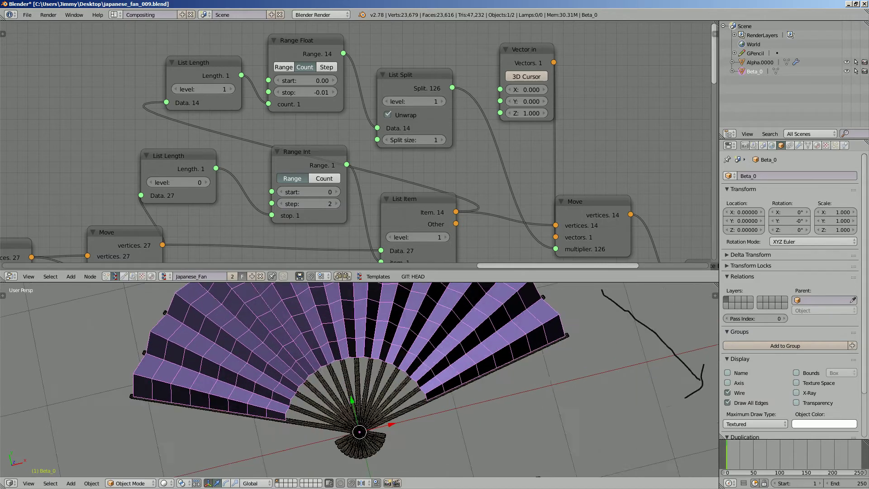
middle_drag(362, 385, 332, 326)
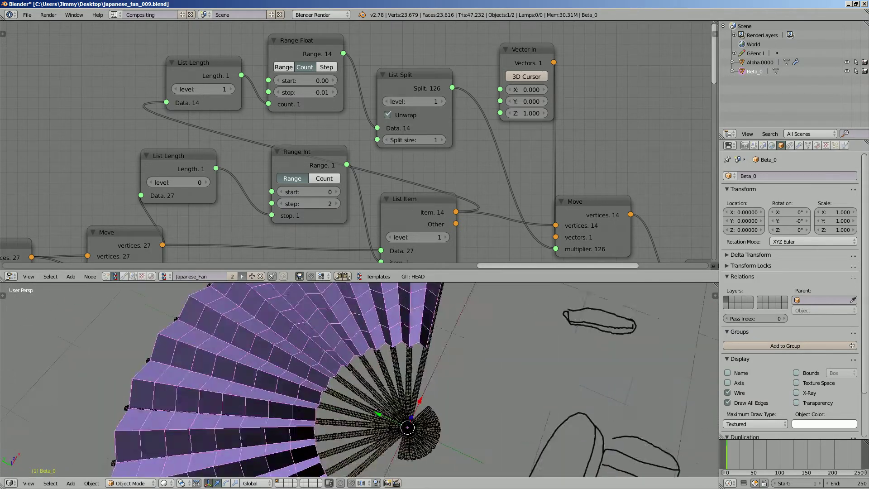
Deselect all objects and enlarge the 3D viewport by moving its border with the node editor upward.
scroll(407, 385, down, 3)
middle_drag(407, 384, 362, 378)
key(a)
scroll(362, 378, up, 3)
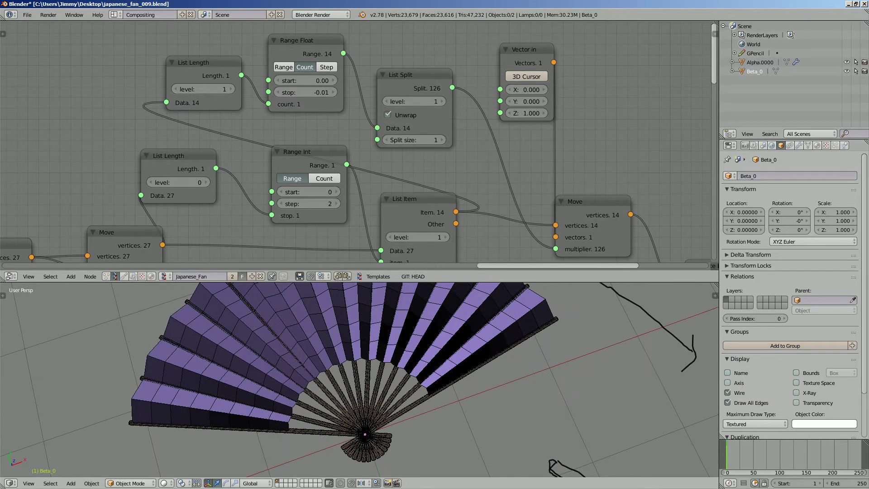
drag(398, 282, 398, 208)
Select the Alpha.0000 ribs, examine how they fan around the pivot, and deselect them to view the whole fan.
middle_drag(398, 317, 369, 362)
right_click(362, 376)
scroll(362, 376, up, 3)
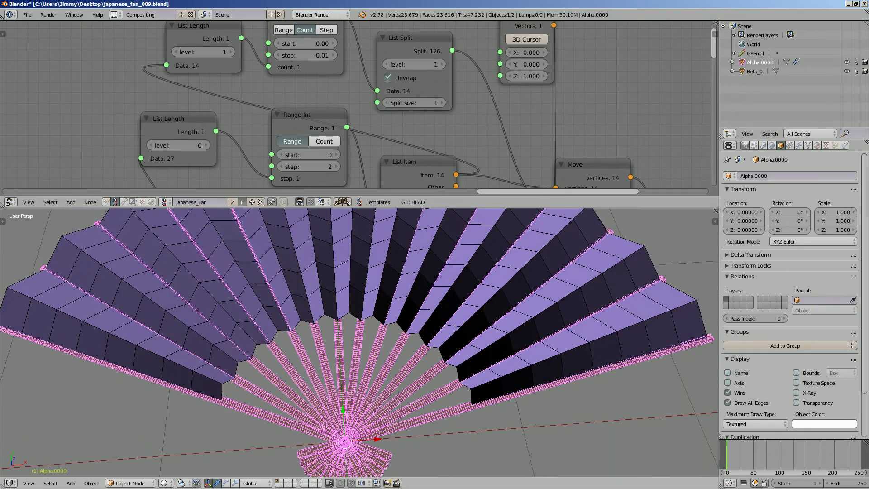
key(r)
key(r)
key(Escape)
key(a)
scroll(359, 343, down, 3)
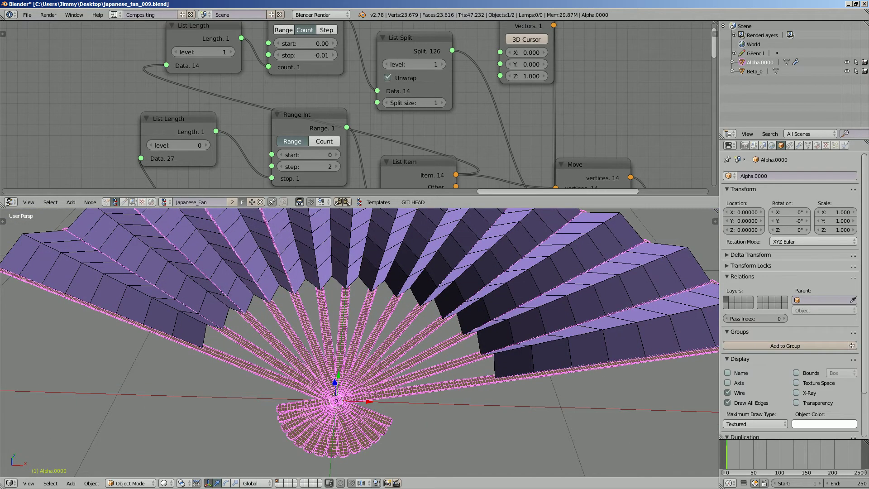
key(a)
scroll(359, 343, down, 11)
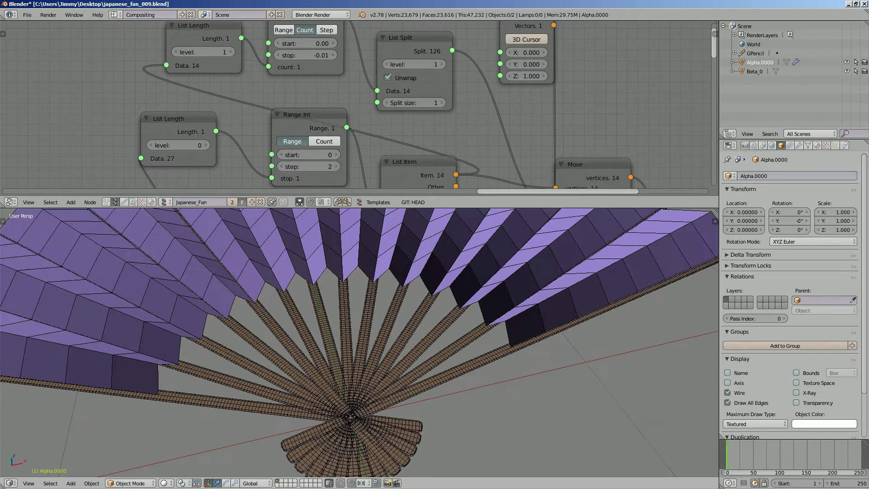
scroll(359, 342, up, 6)
mouse_move(359, 342)
middle_down()
mouse_move(344, 345)
mouse_move(343, 358)
mouse_move(375, 360)
mouse_move(366, 360)
middle_up()
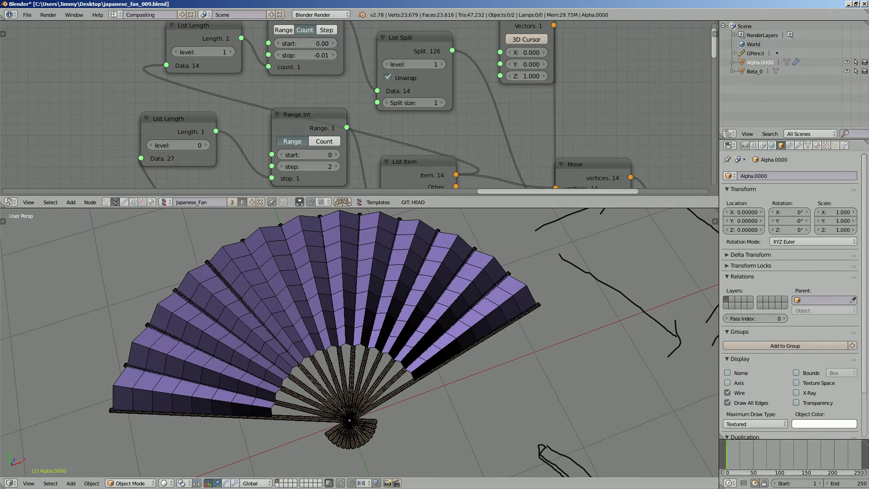
Reveal the SV import/export options for the Japanese_Fan node tree and try to export it to a gist.
key(n)
click(668, 96)
scroll(668, 96, down, 3)
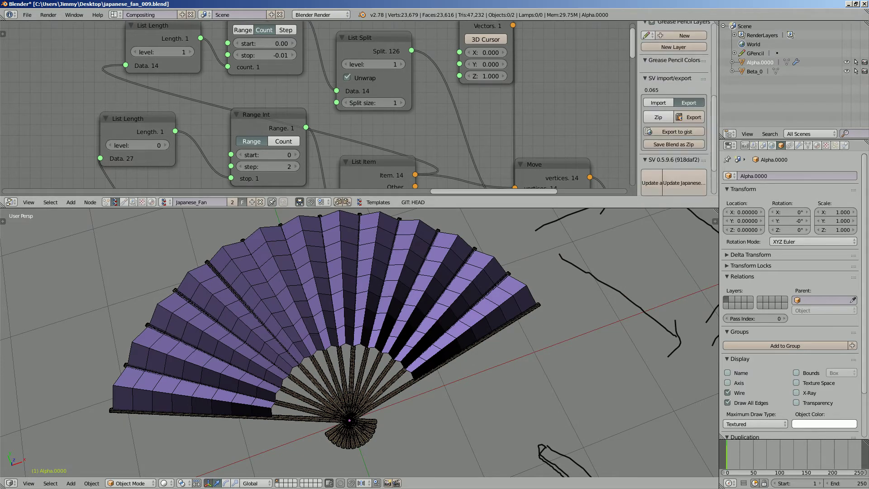
click(674, 108)
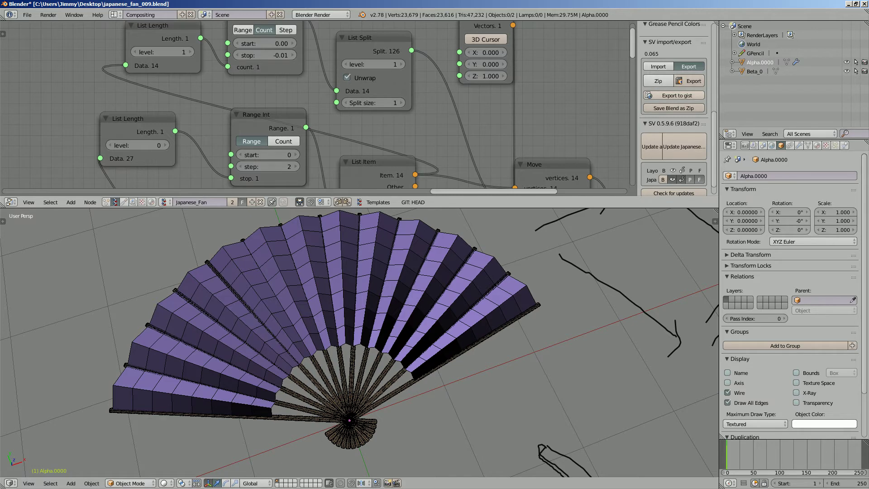
click(677, 95)
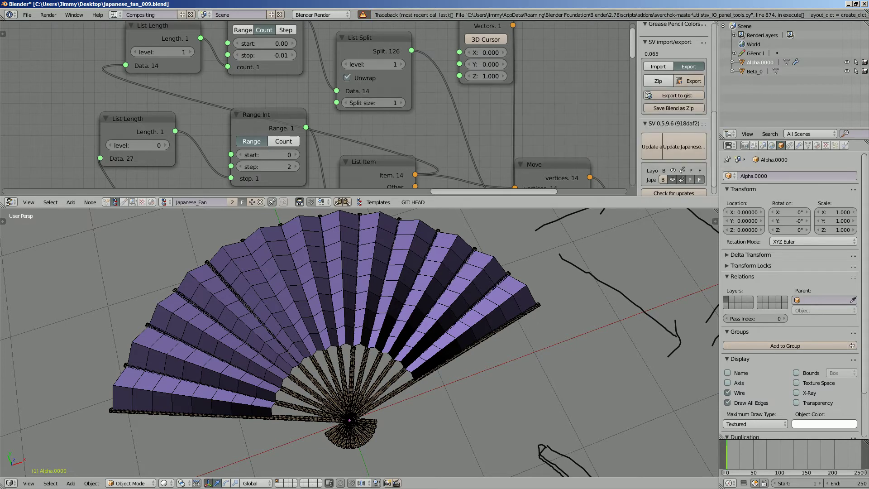
Review the overall node tree and start a new file from the default startup scene.
scroll(312, 90, down, 4)
middle_drag(289, 105, 575, 61)
scroll(318, 107, down, 2)
middle_drag(253, 135, 563, 37)
scroll(316, 104, down, 3)
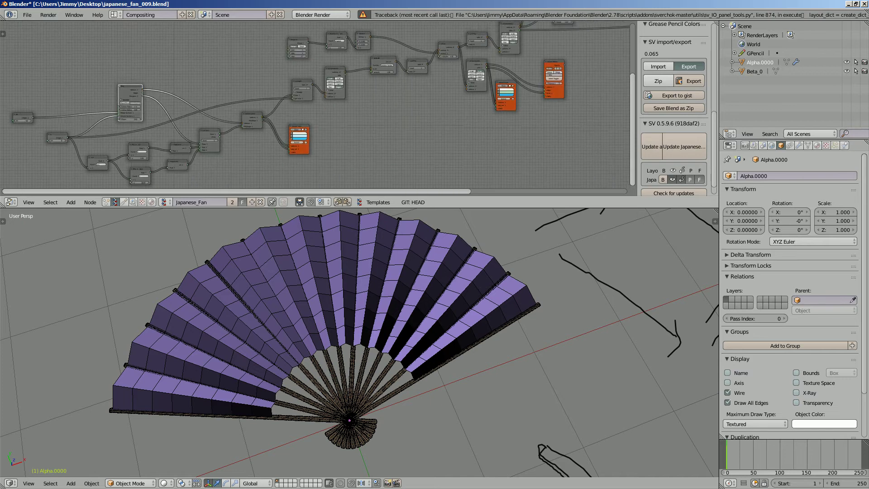
click(27, 14)
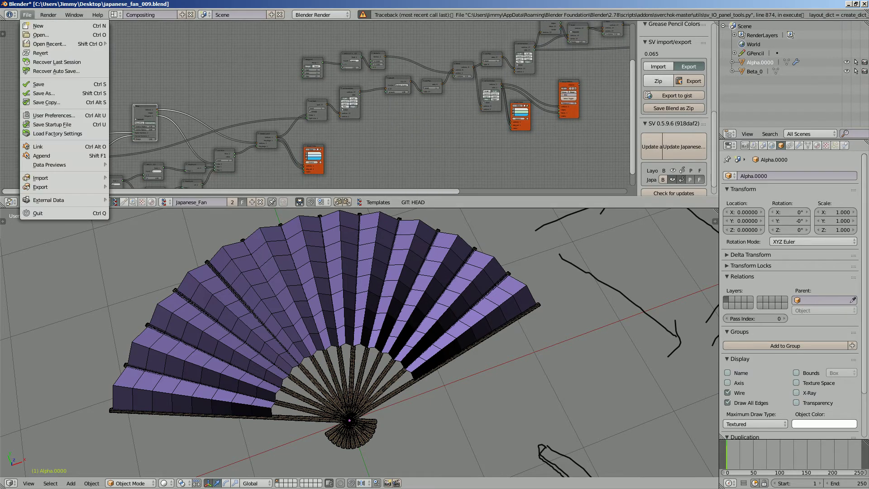
click(36, 25)
click(41, 33)
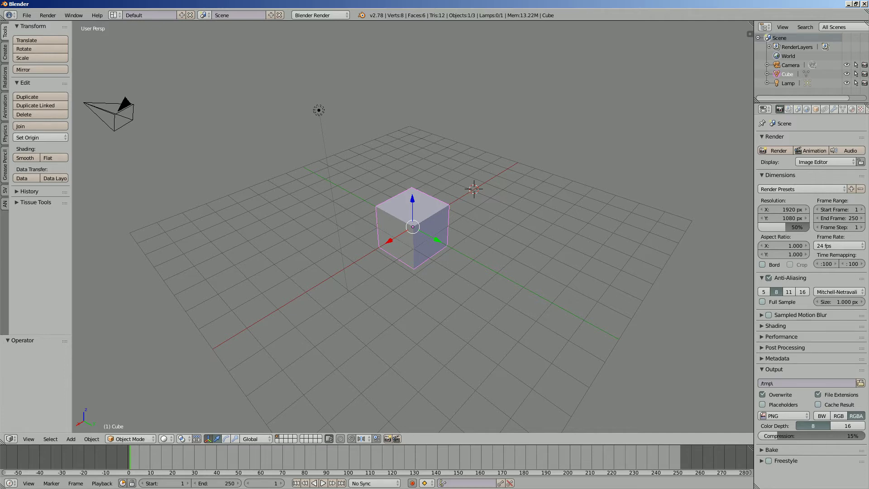
Switch the new file to the Compositing layout and set the node editor to a Sverchok node tree.
middle_drag(421, 244, 392, 221)
scroll(404, 224, up, 5)
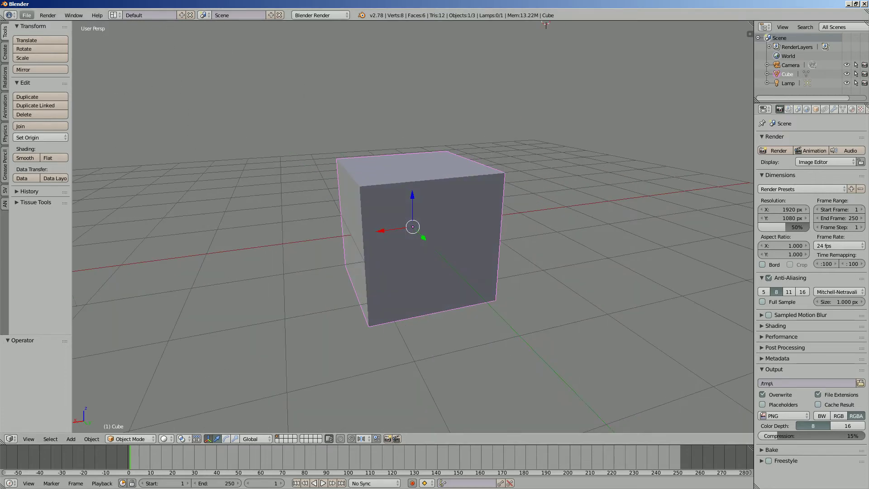
click(27, 15)
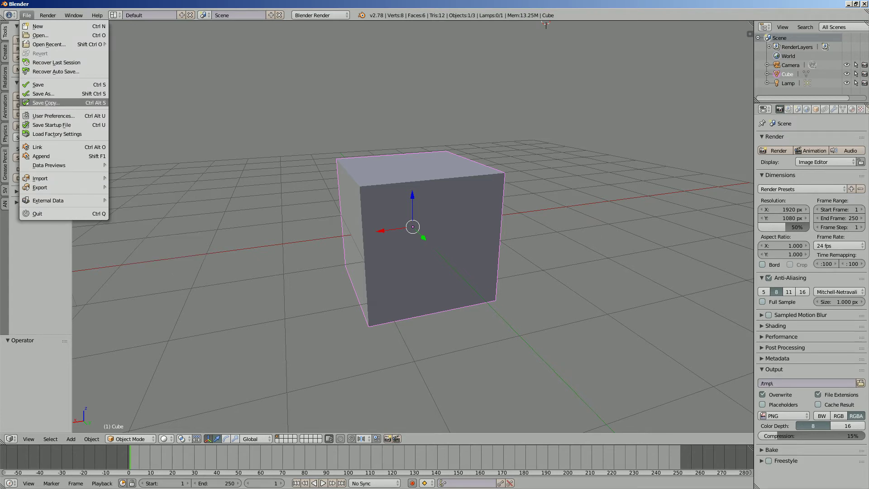
click(114, 15)
click(132, 46)
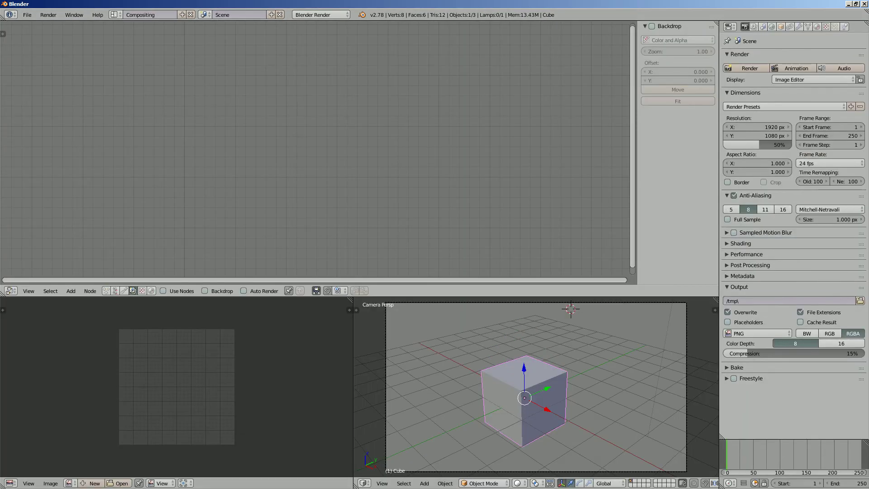
click(115, 290)
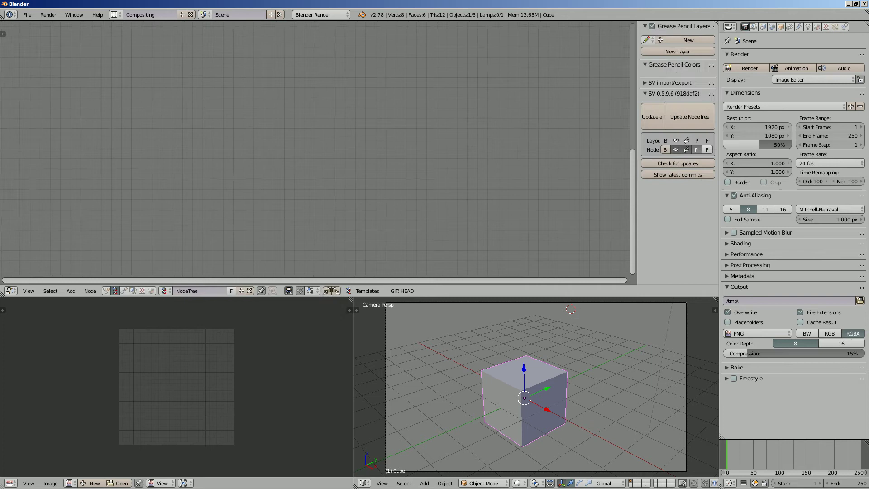
Search the node editor's operators for "zip" and browse the matching commands without running any.
key(space)
text(zip)
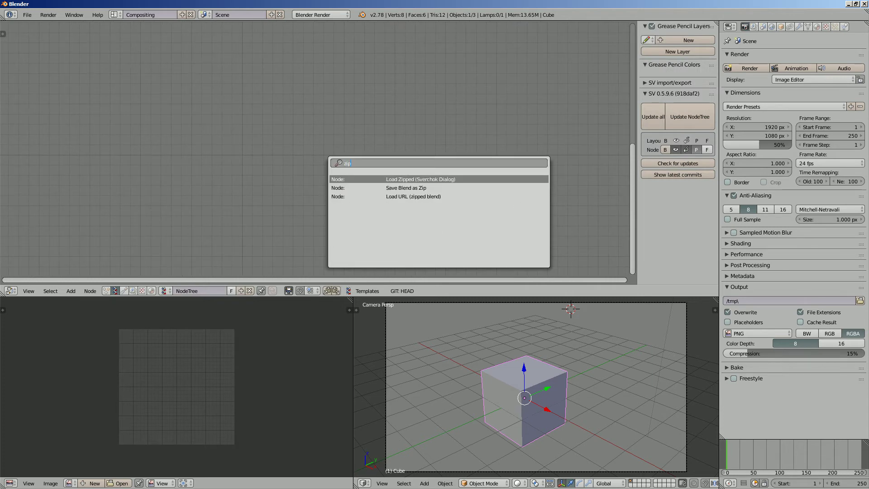
key(Down)
key(Down)
key(Down)
key(Up)
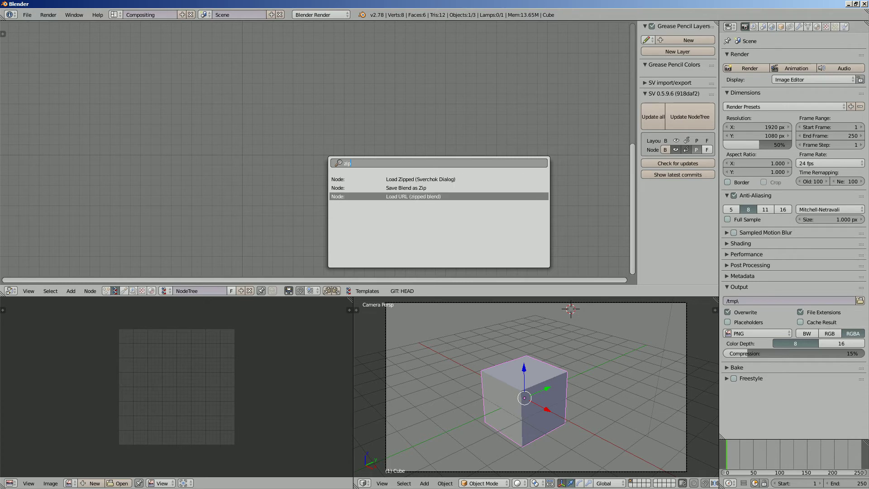
key(Up)
key(Down)
key(Escape)
Show the Sverchok import options for the empty node tree.
click(669, 83)
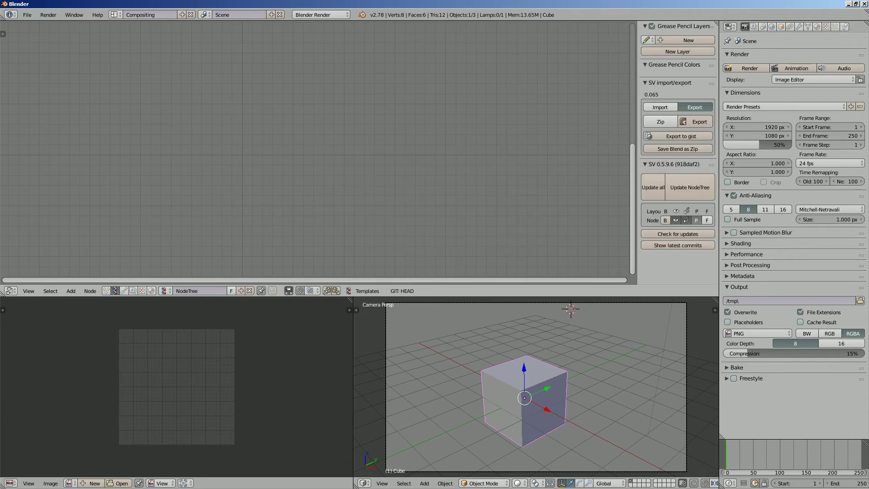
click(660, 108)
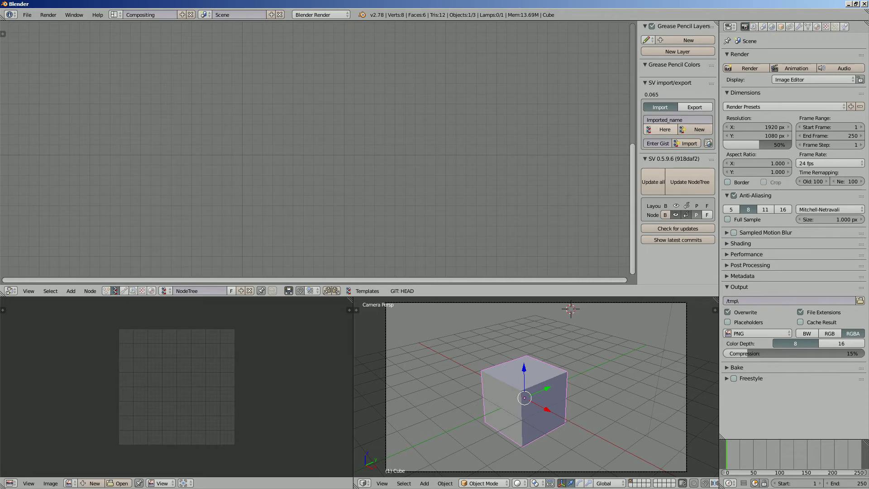
Try to import a node tree from the copied gist link, and look for an importable JSON file in the Desktop folder.
drag(637, 147, 556, 147)
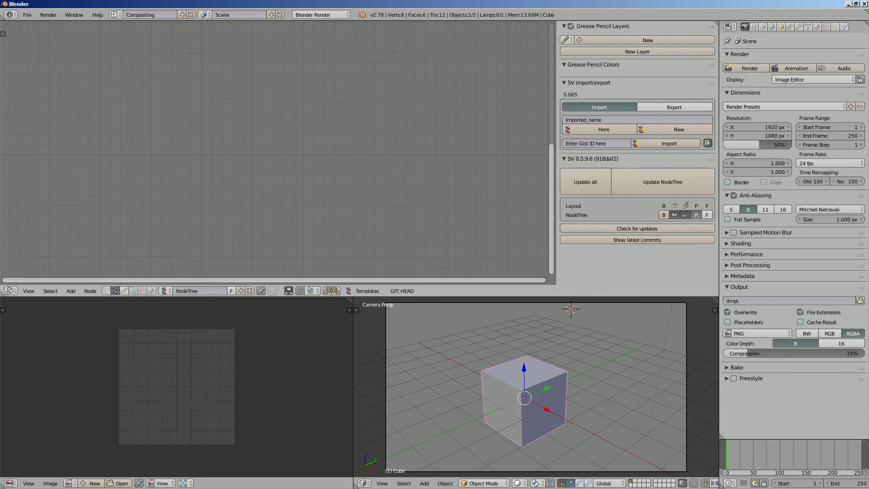
click(668, 143)
click(603, 129)
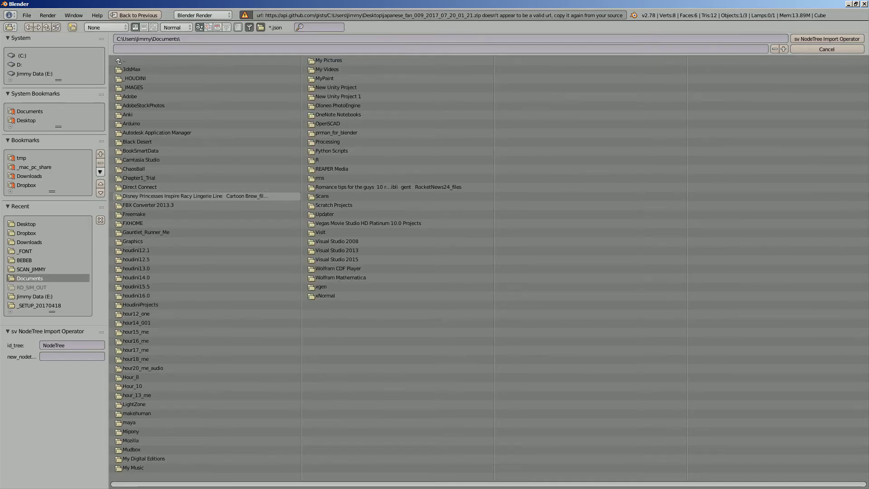
click(27, 223)
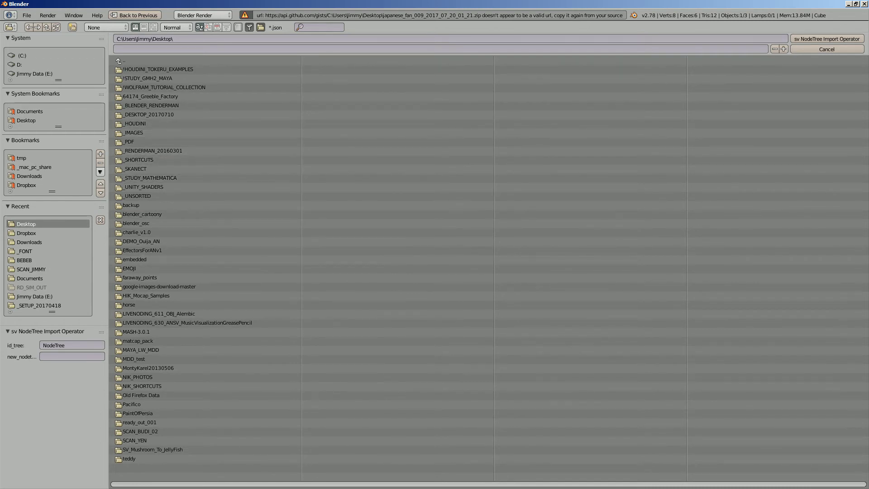
click(826, 49)
Reopen the recent file japanese_fan_009.blend and save it over itself under the same name.
click(27, 15)
mouse_move(49, 44)
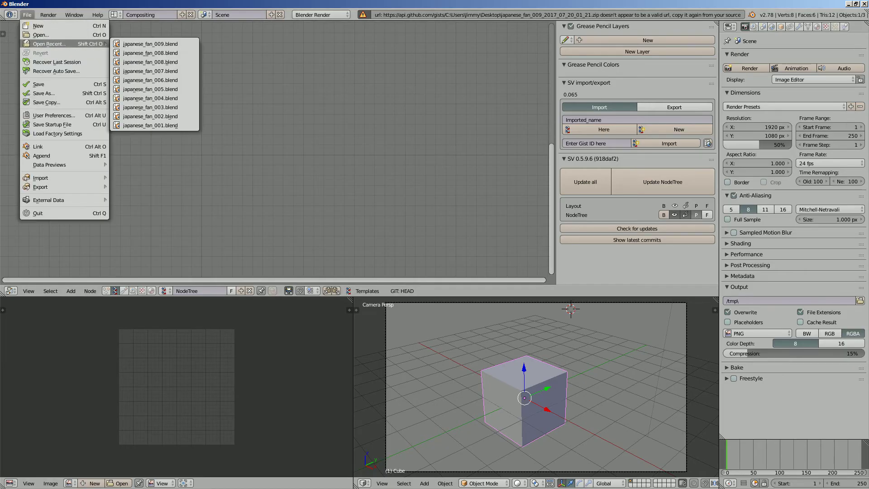
click(151, 44)
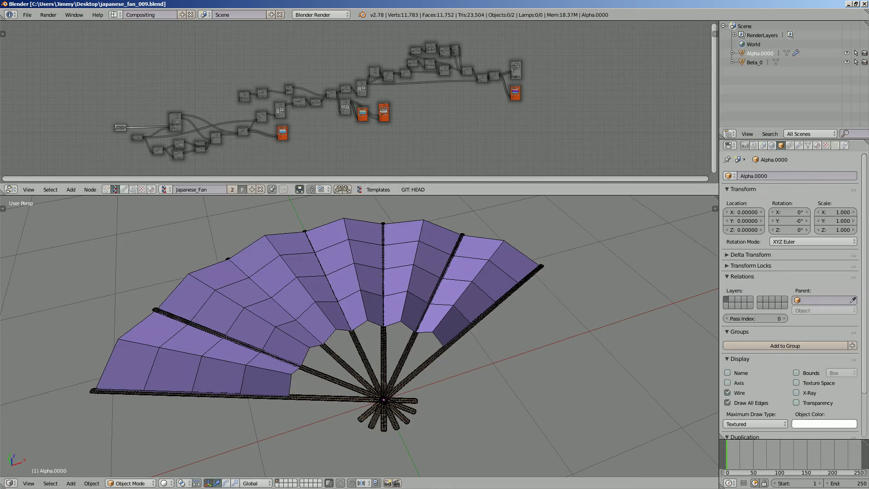
click(28, 15)
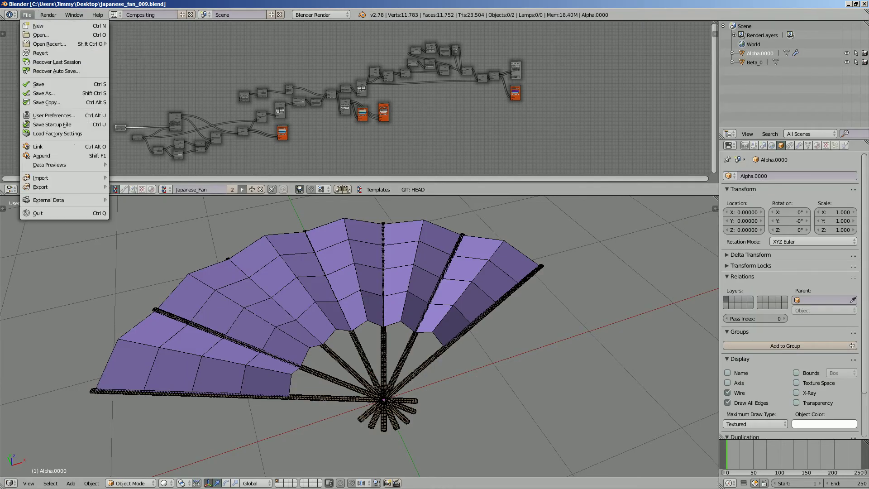
click(43, 94)
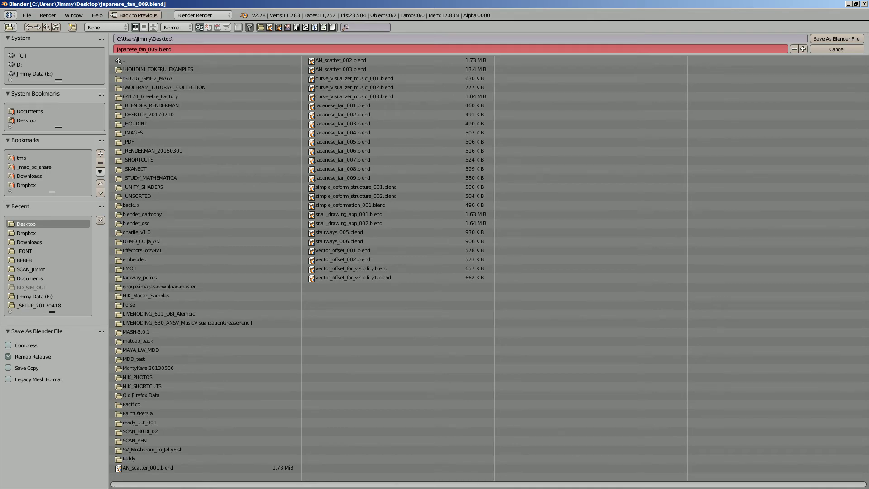
click(836, 39)
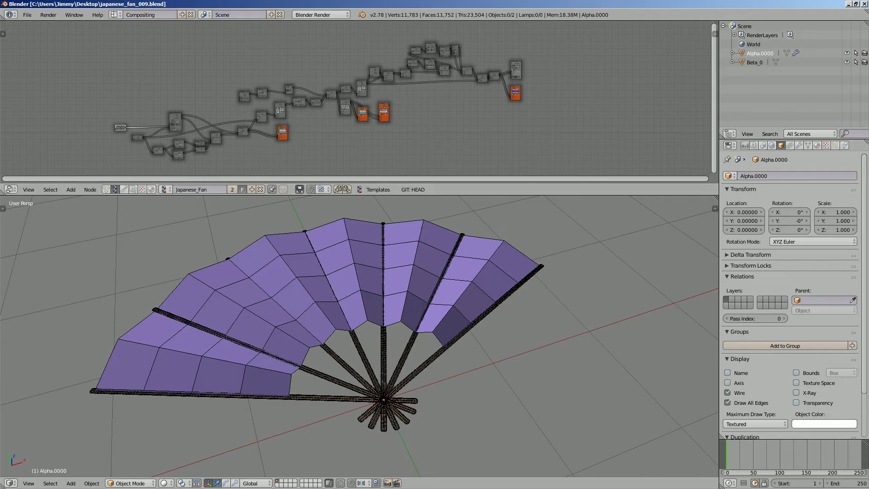
Show the Sverchok export options for the Japanese_Fan node tree and save the blend file as a zip.
key(n)
click(669, 84)
scroll(669, 90, down, 2)
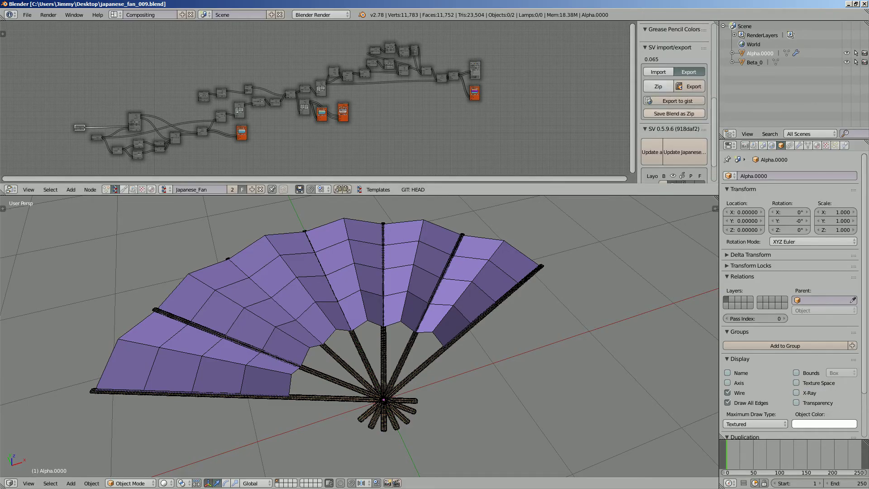
click(674, 113)
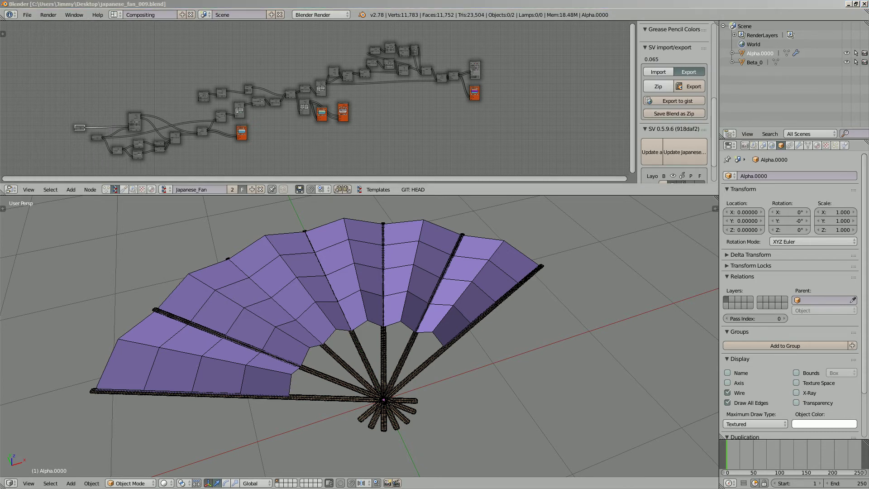
Start a new file in the Compositing layout, add a Sverchok node tree and show its import/export options.
click(28, 14)
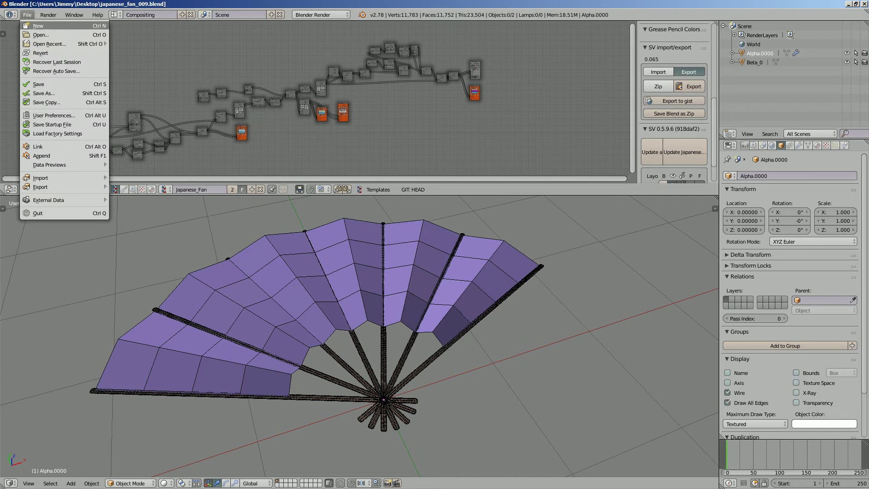
click(41, 25)
click(41, 27)
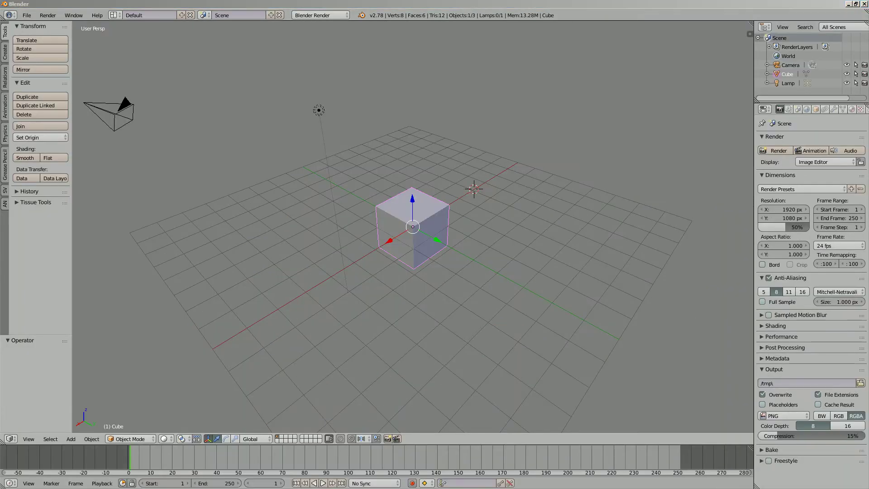
click(27, 15)
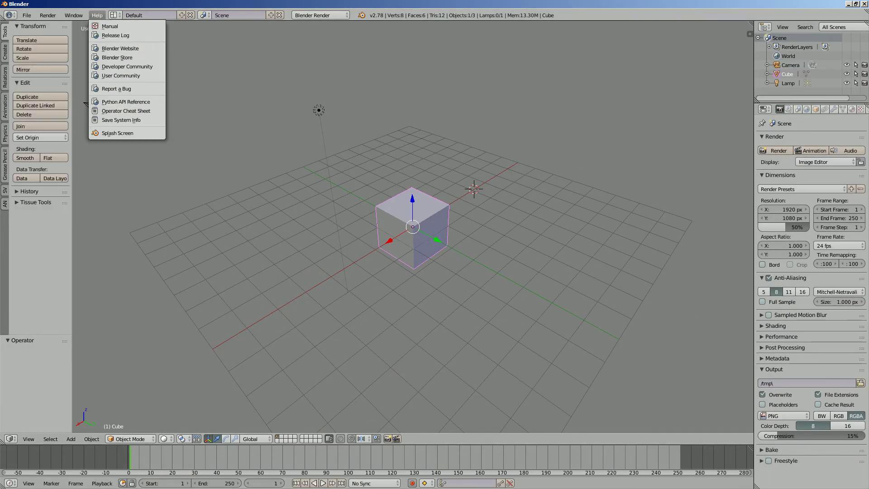
click(114, 15)
click(130, 45)
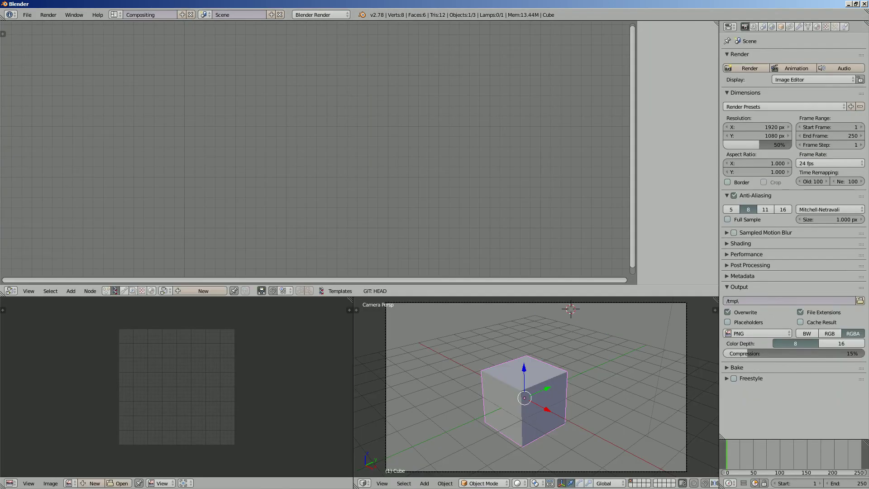
click(658, 83)
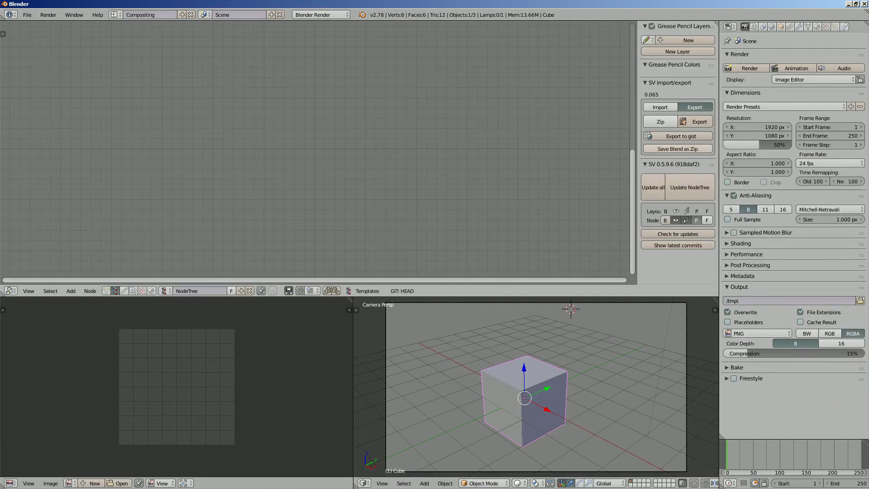
Try to import japanese_fan_009_2017_07_20_01_23.zip from the Desktop folder into the current node tree with file filtering off.
click(660, 108)
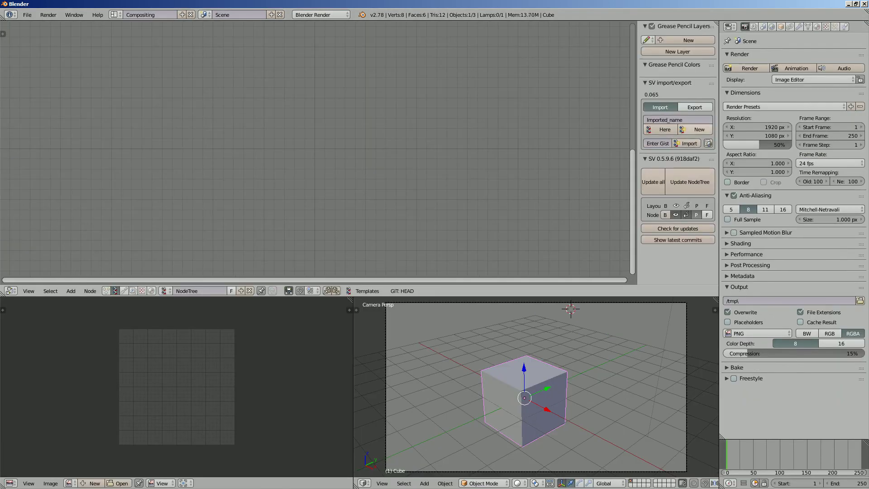
click(663, 130)
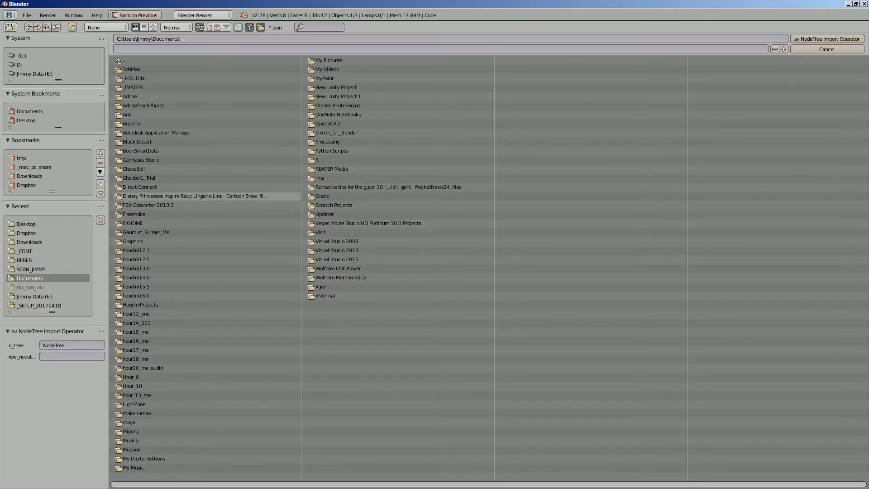
click(26, 223)
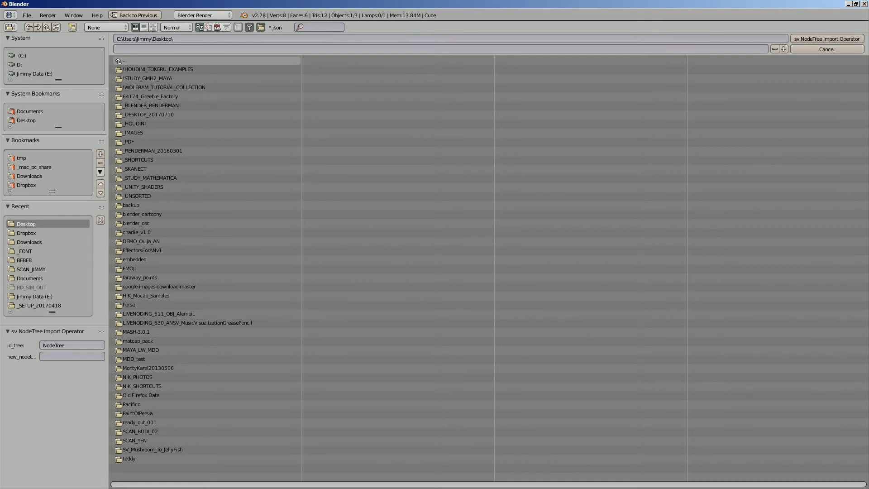
click(249, 27)
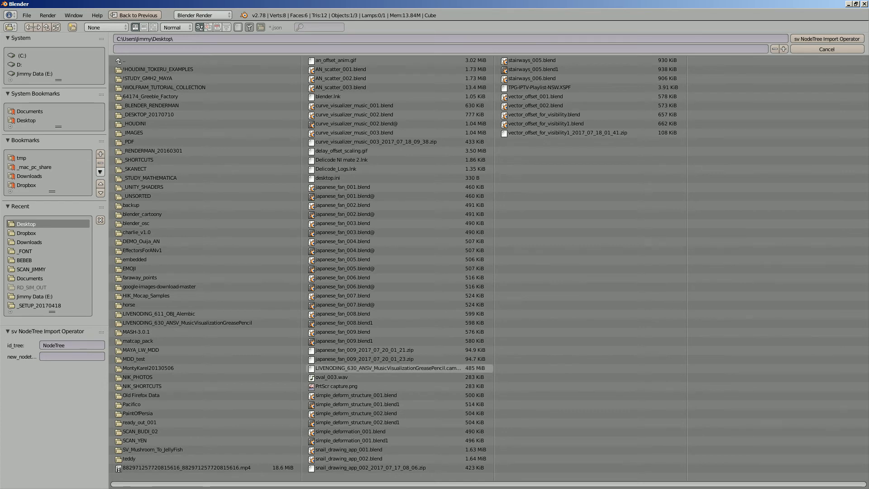
click(365, 360)
key(Return)
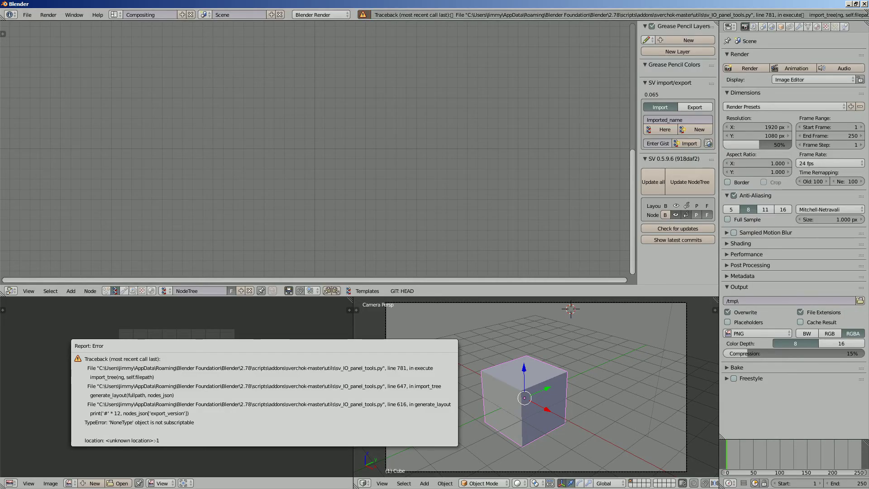
key(alt+Tab)
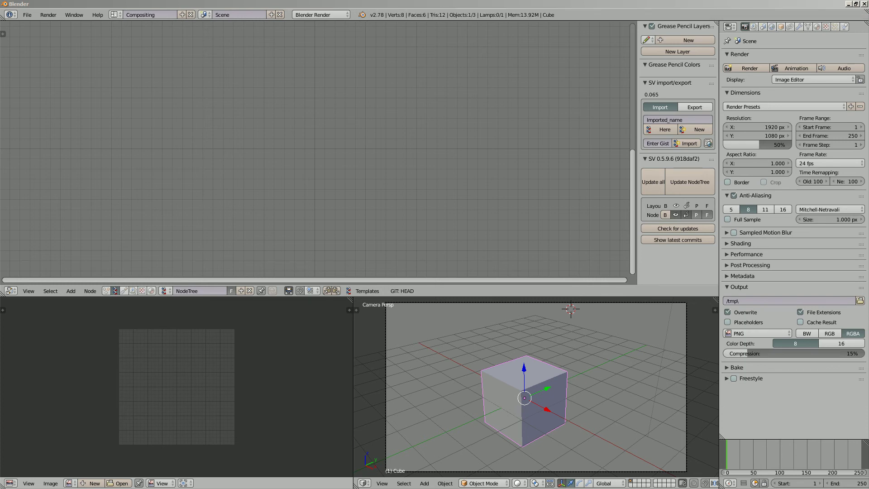
key(alt+Tab)
middle_drag(536, 388, 535, 385)
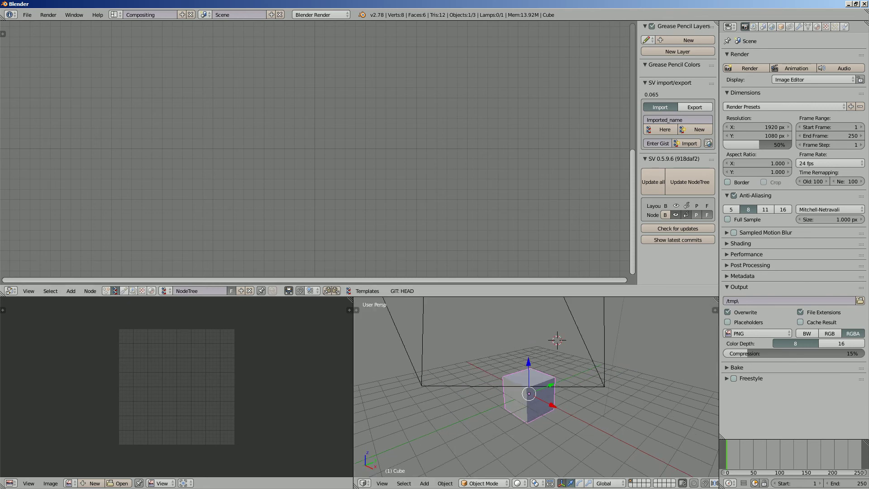
Search the operators for "zip" and try Load Zipped (Sverchok Dialog) on the zip path held in the clipboard.
key(space)
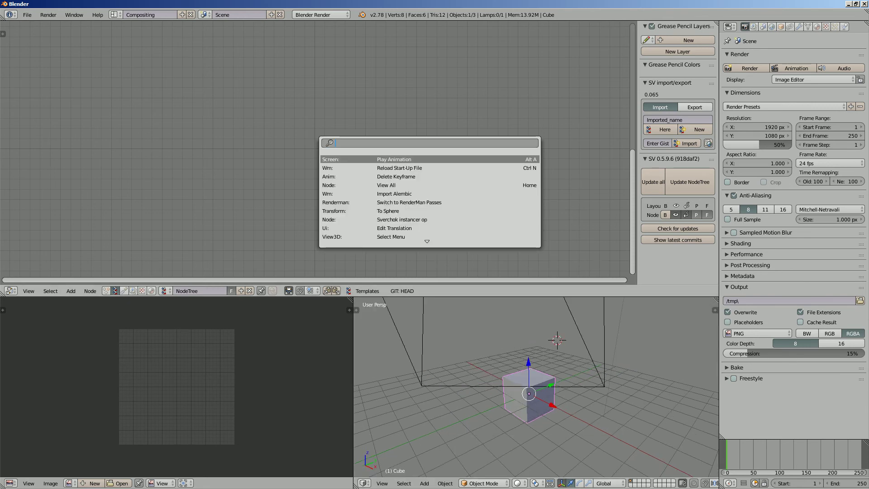
text(zip)
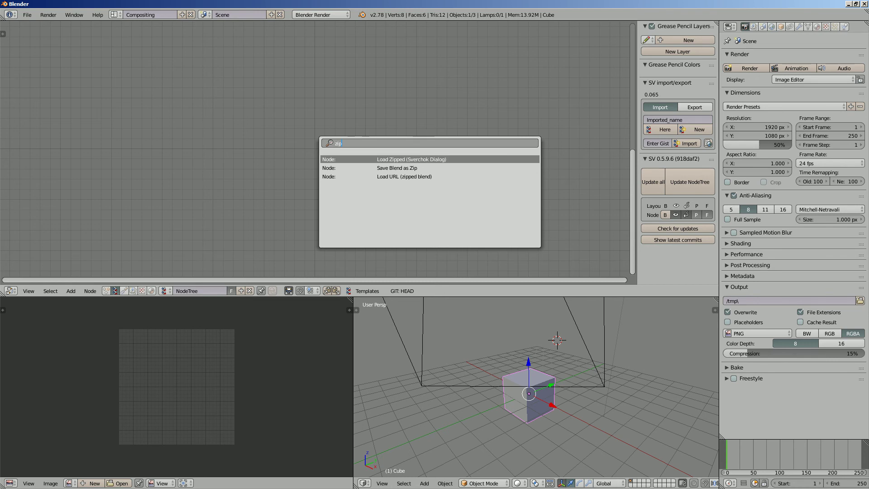
key(Return)
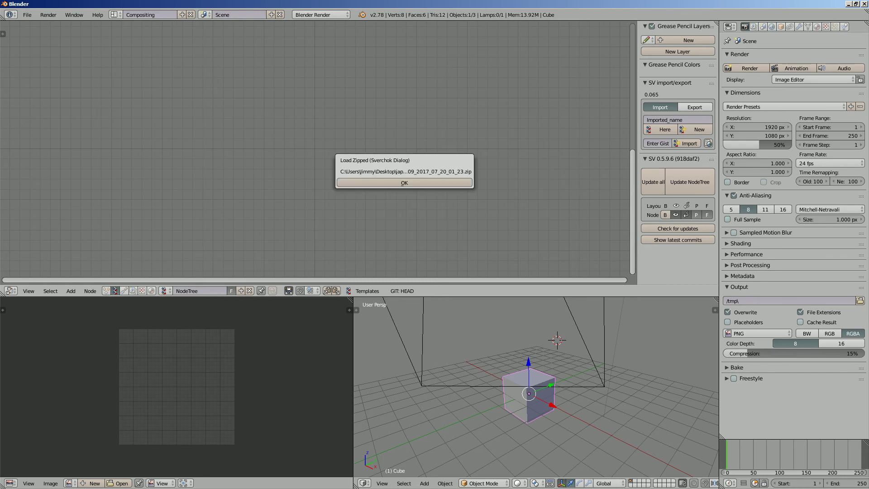
key(Return)
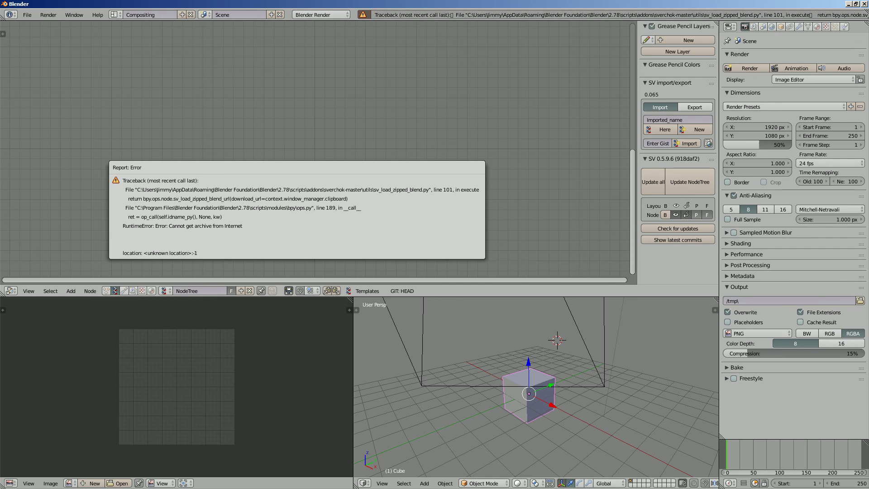
key(Escape)
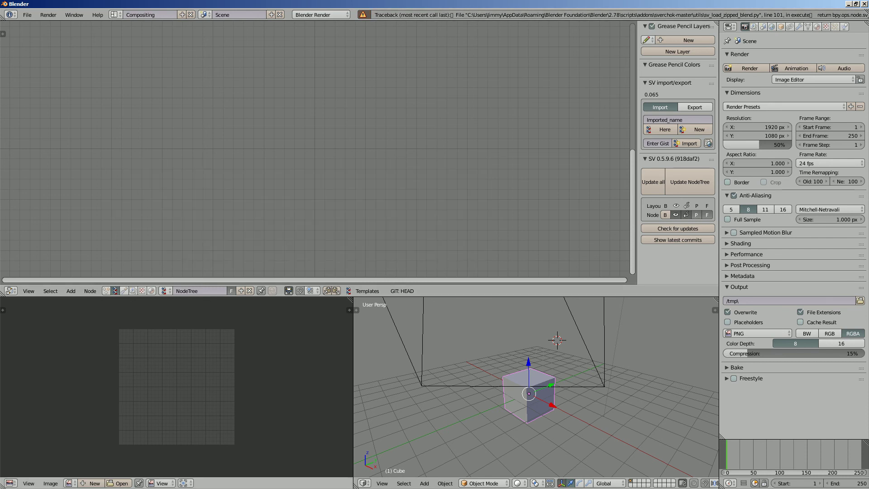
middle_drag(507, 358, 511, 360)
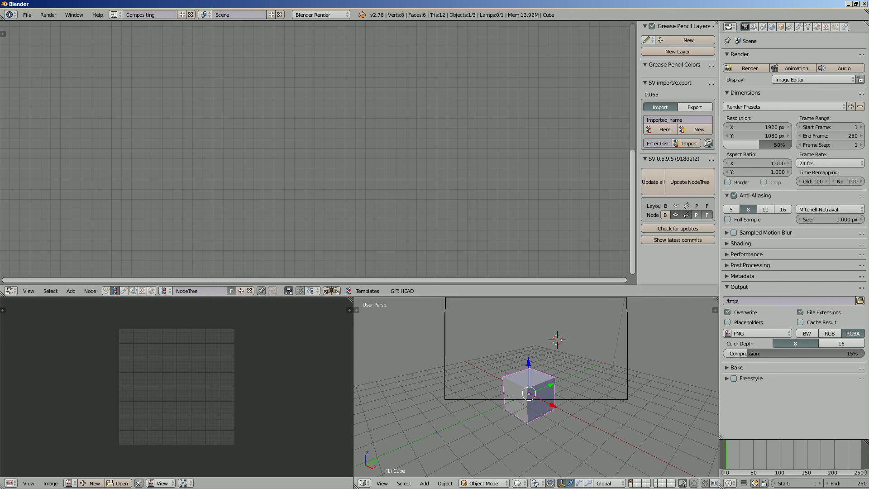
click(27, 14)
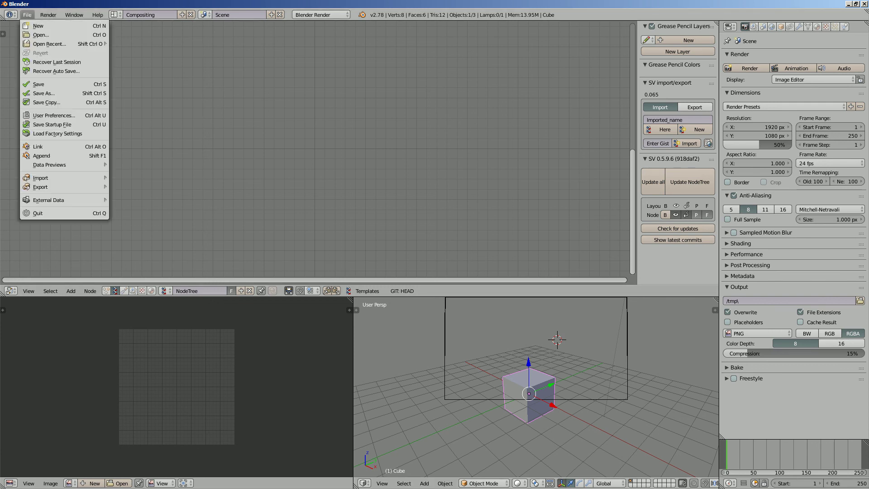
key(Escape)
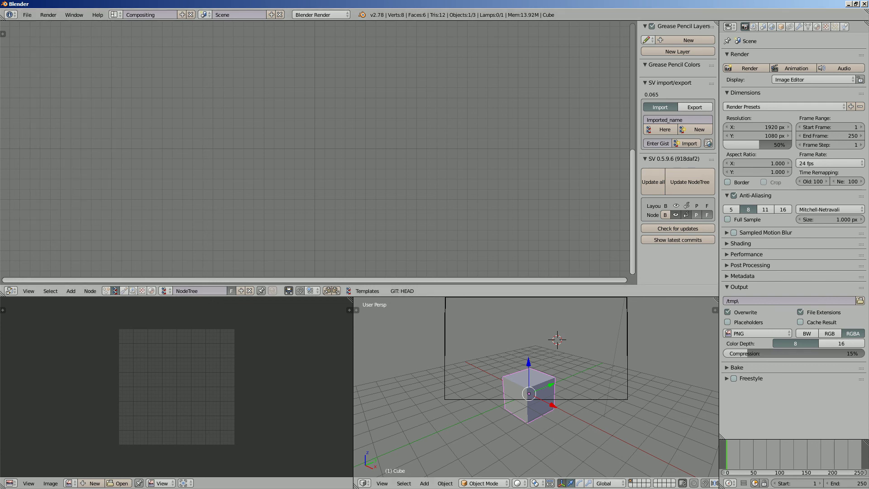